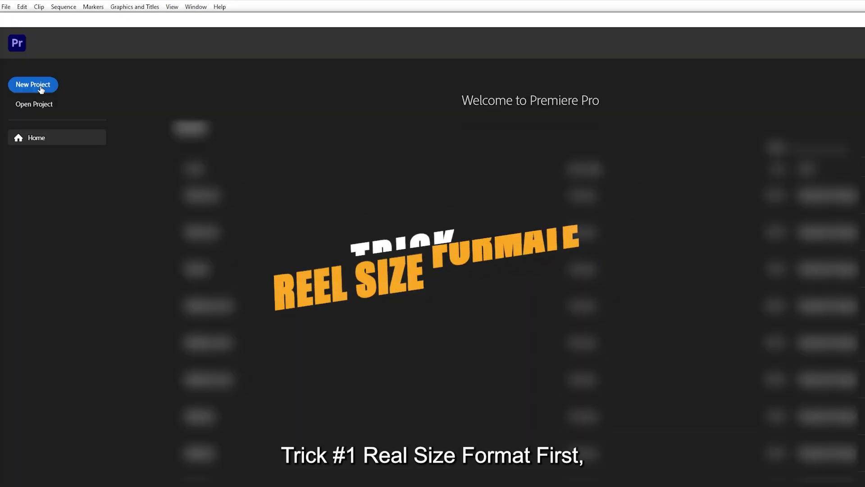
Create a new project named "Reel Size Formate" in the chosen save location.
click(36, 86)
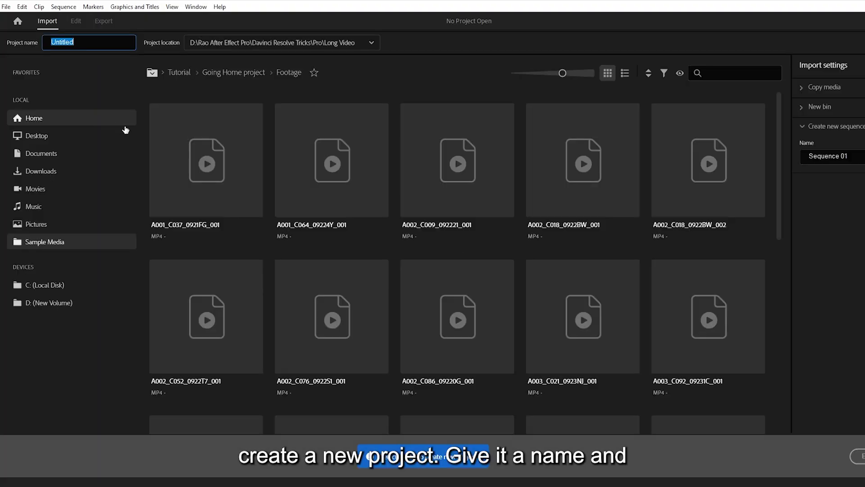
text(R)
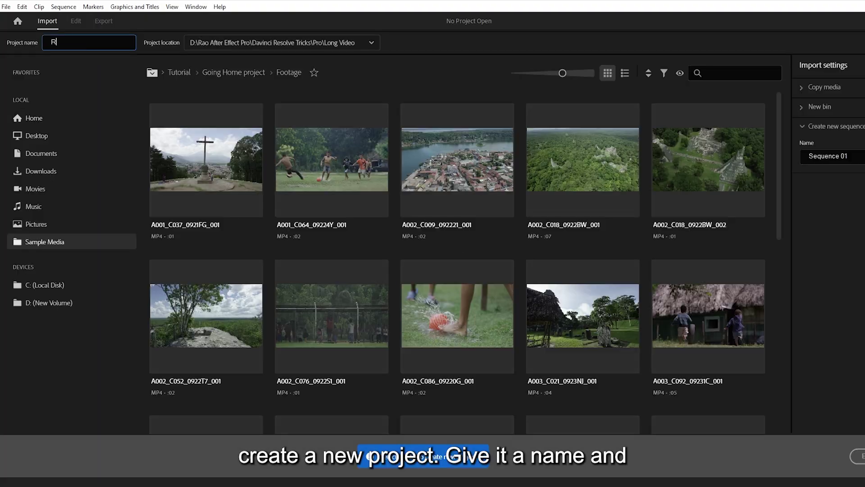
text(eel Size Formate)
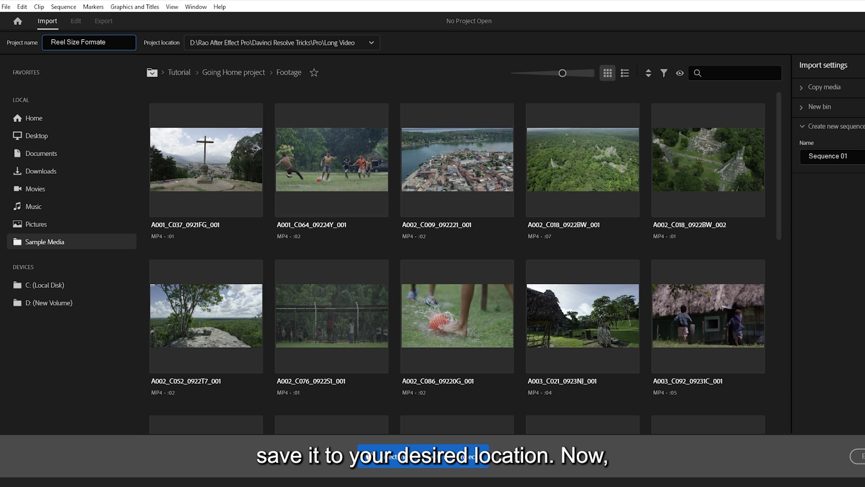
click(270, 42)
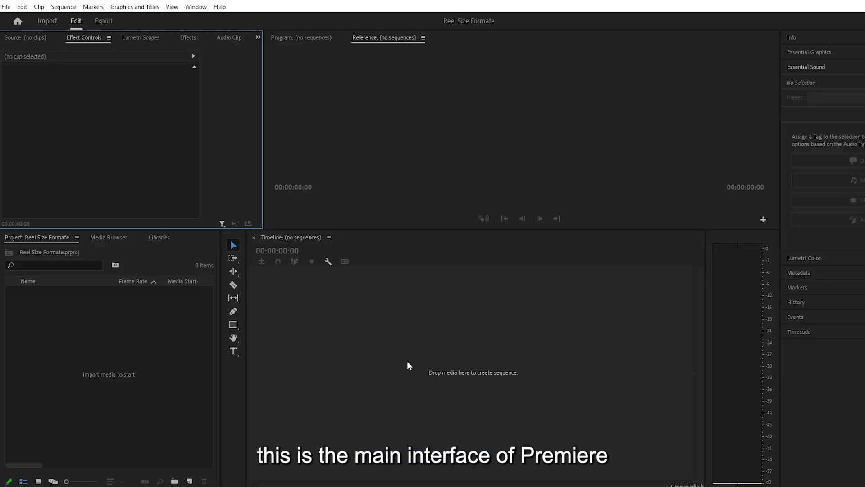
Narrow the Effect Controls panel to give the monitor panel more width.
mouse_move(246, 276)
mouse_down()
mouse_move(260, 274)
mouse_move(247, 274)
mouse_up()
drag(263, 223, 247, 223)
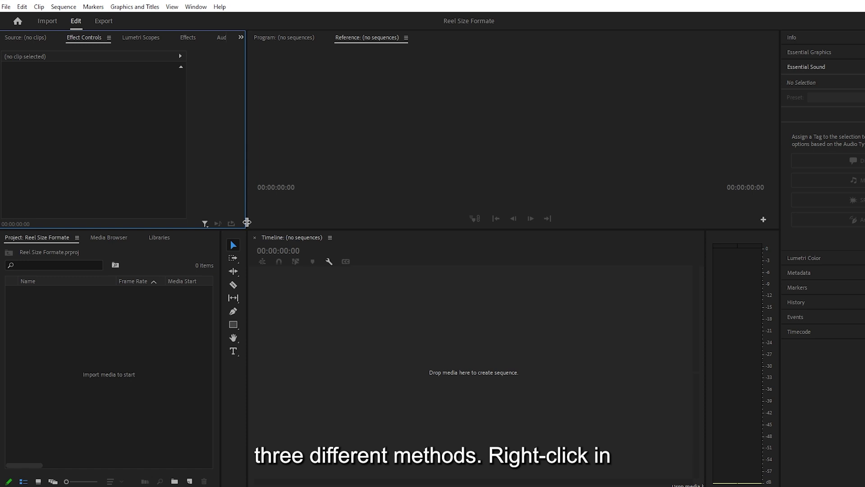
right_click(111, 328)
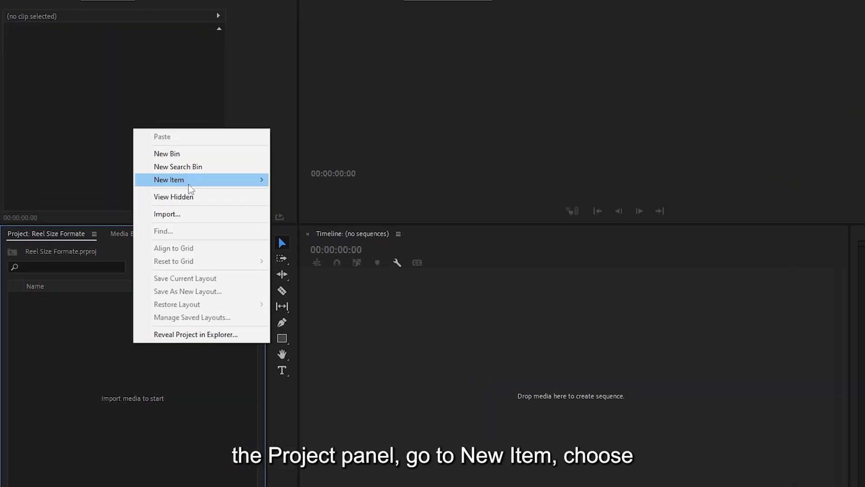
mouse_move(155, 194)
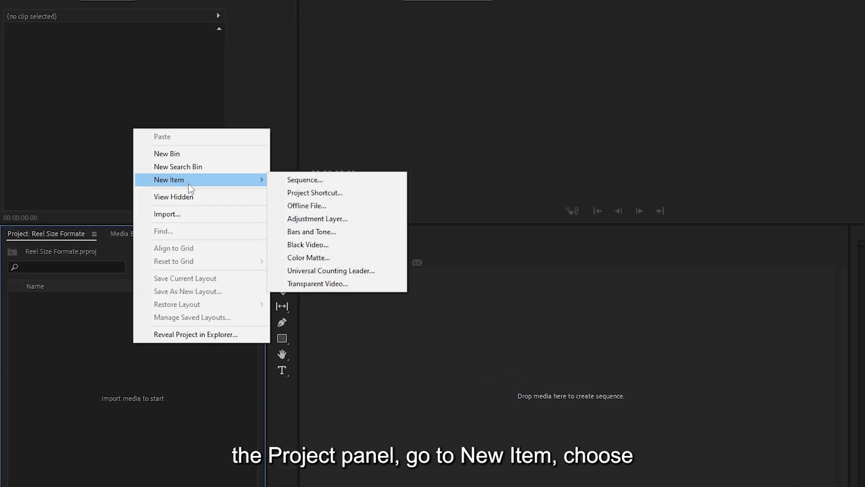
click(294, 180)
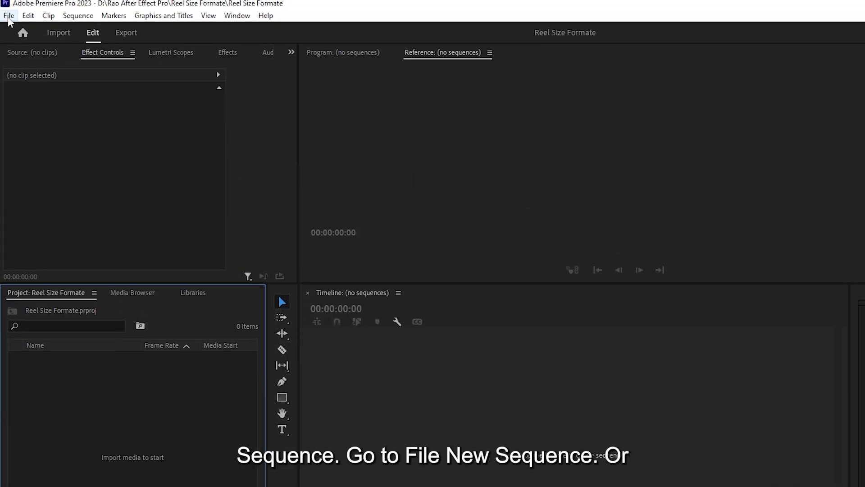
click(9, 16)
mouse_move(22, 29)
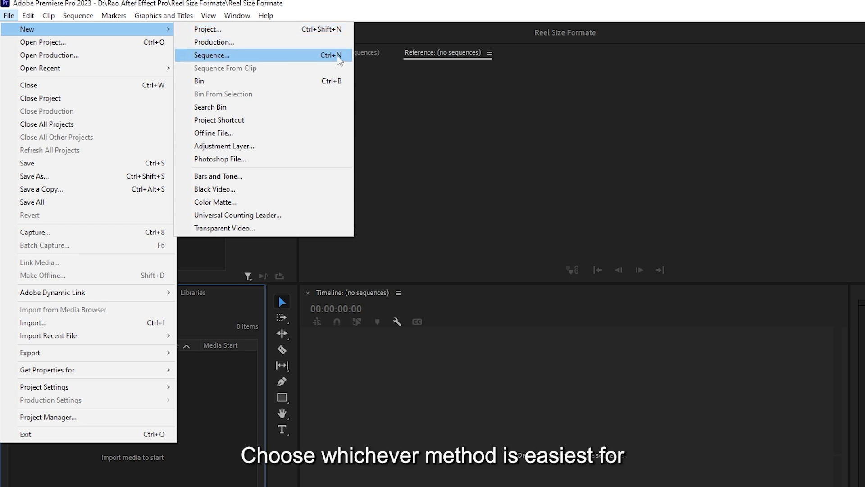
click(200, 431)
Start a new sequence in the project and set its editing mode to Custom.
right_click(148, 422)
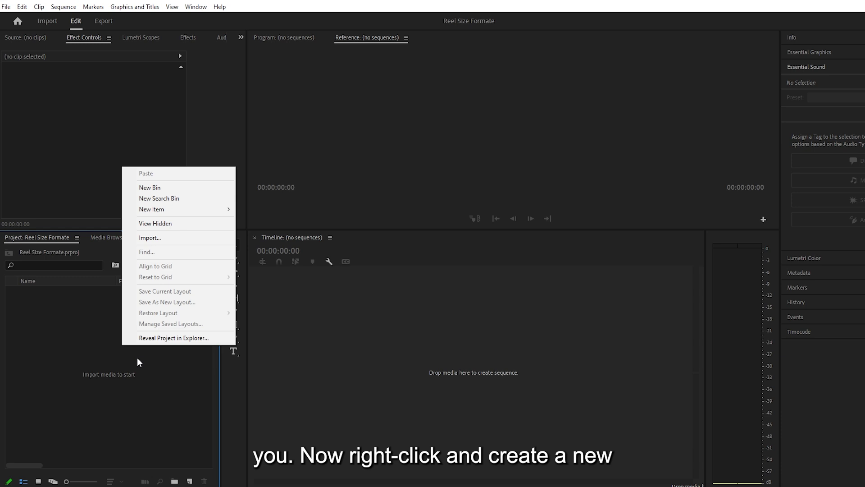
mouse_move(170, 210)
click(272, 209)
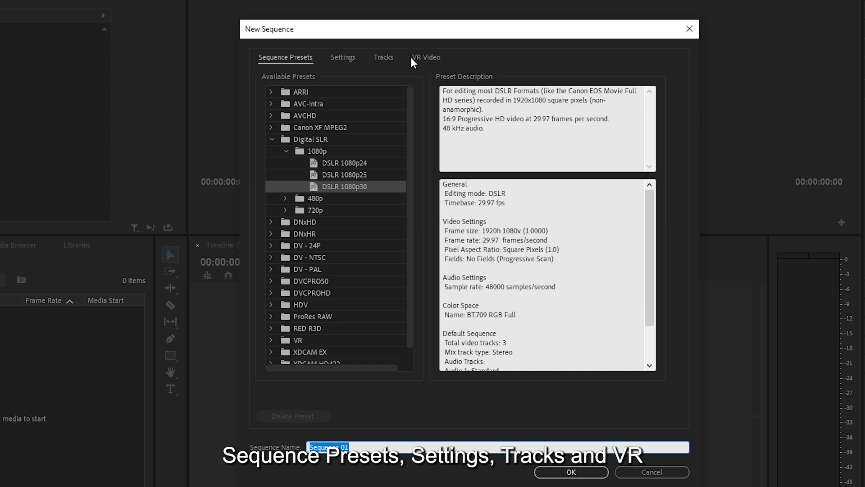
click(338, 58)
click(393, 76)
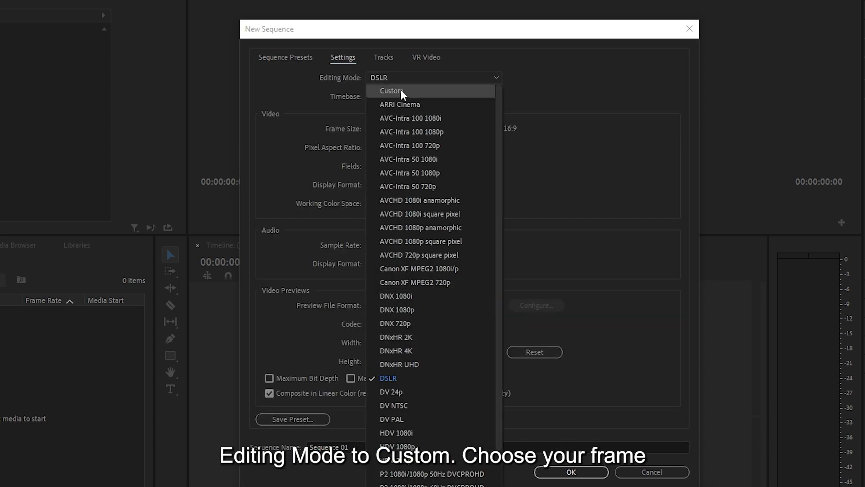
click(401, 90)
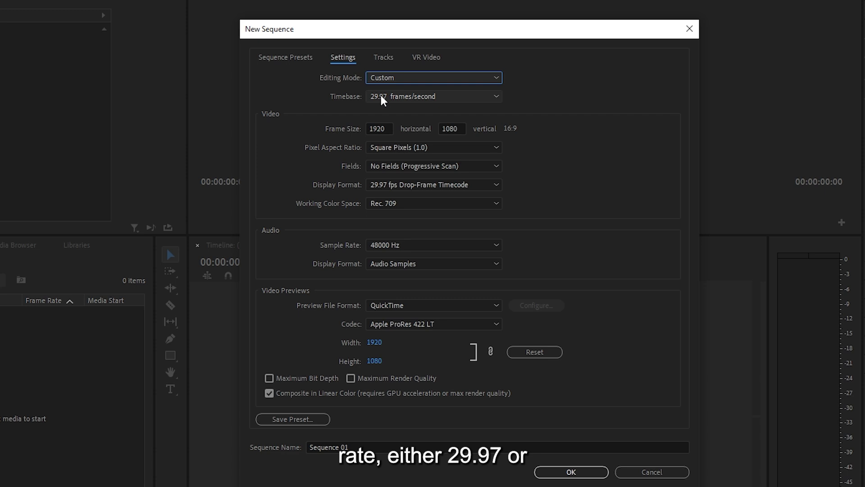
Set the sequence's timebase to 25.00 frames/second and its frame size to 1080 horizontal by 1920 vertical.
click(380, 97)
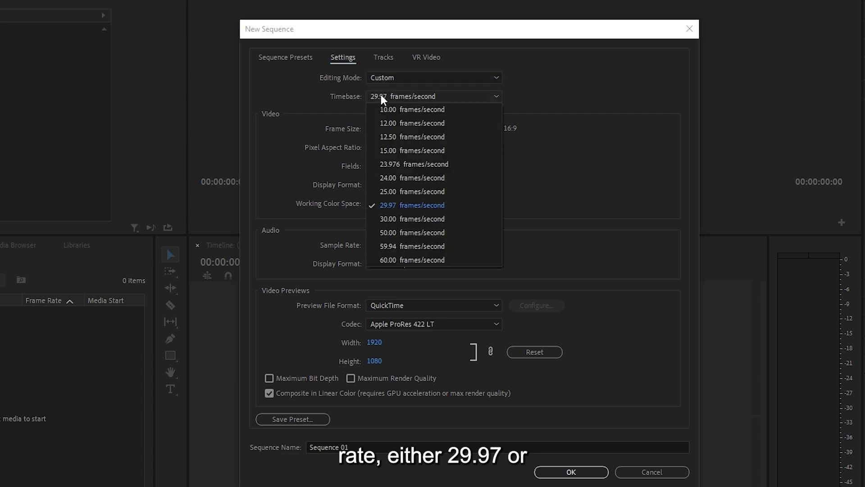
click(403, 191)
click(383, 129)
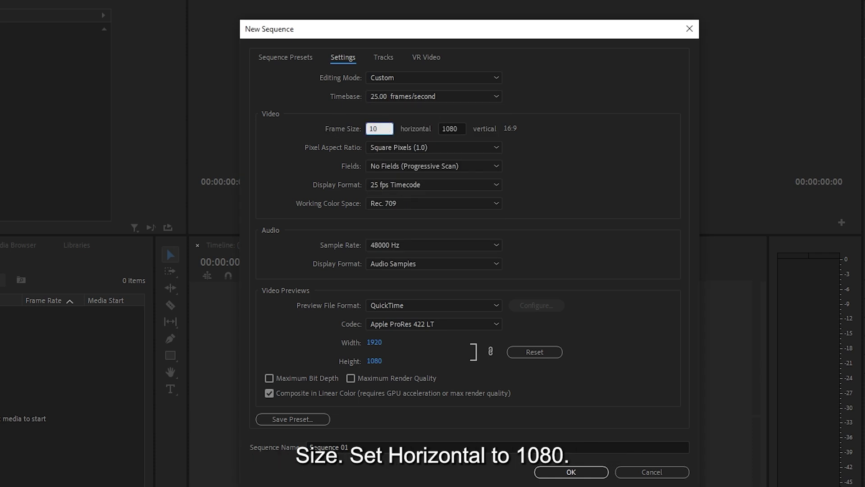
click(460, 128)
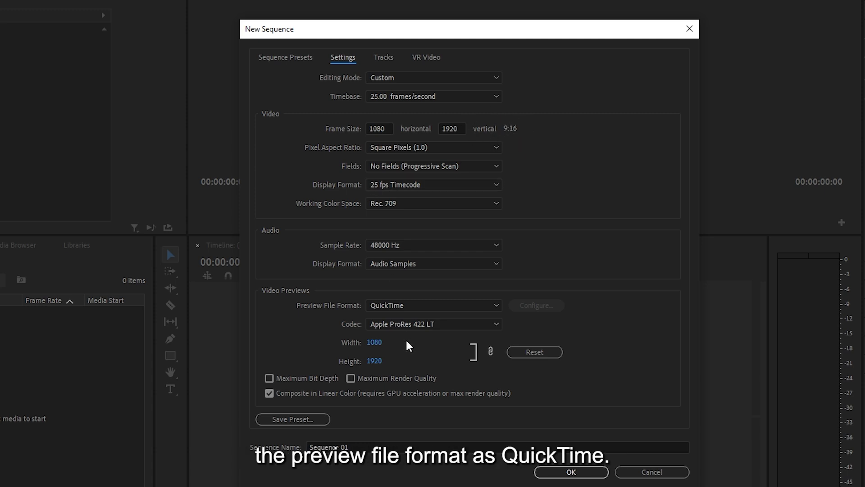
Create the sequence as "Reel Size Seq" with the Apple ProRes 422 preview codec, and enlarge the monitor panel's height.
click(388, 306)
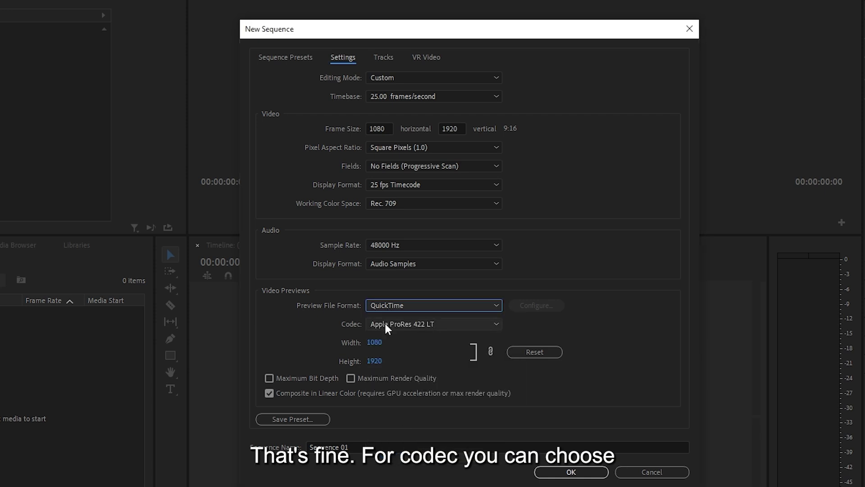
click(385, 323)
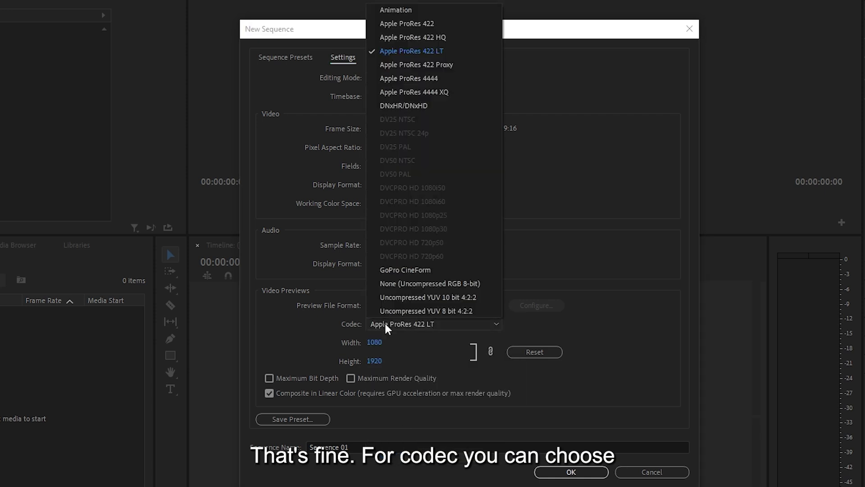
click(409, 23)
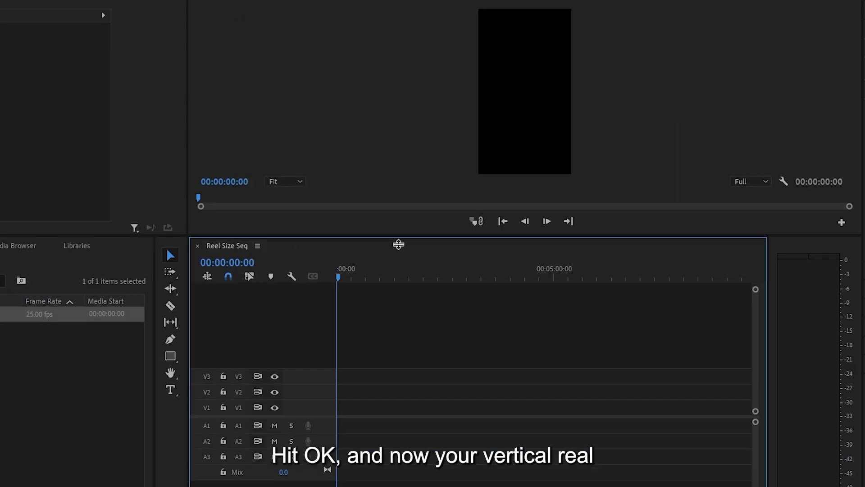
drag(398, 245, 392, 307)
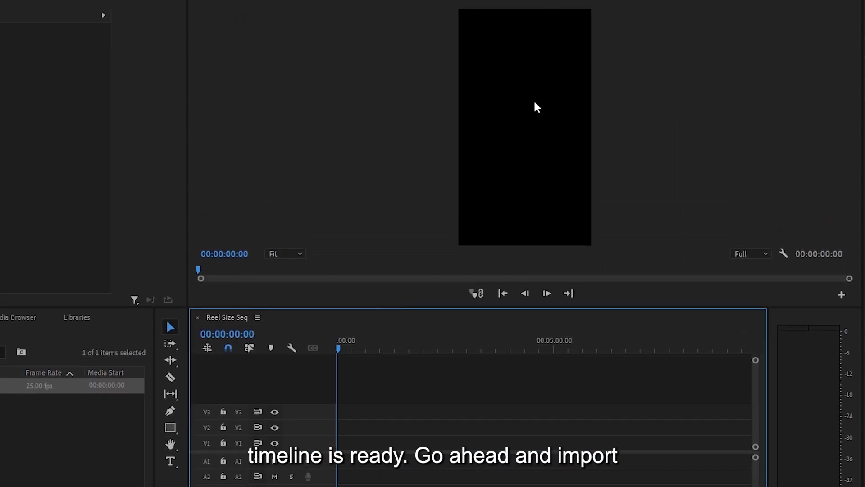
Import the vertical clip of the smiling man and place it at the start of video track V1.
drag(581, 246, 139, 408)
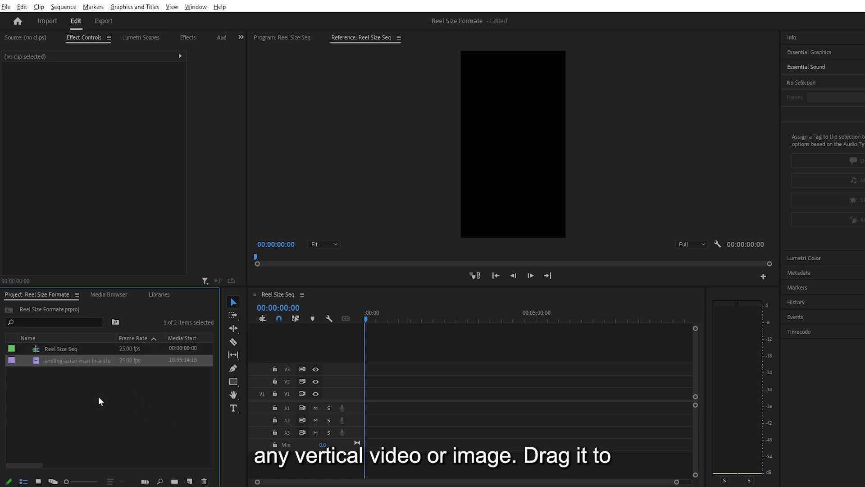
drag(63, 364, 369, 394)
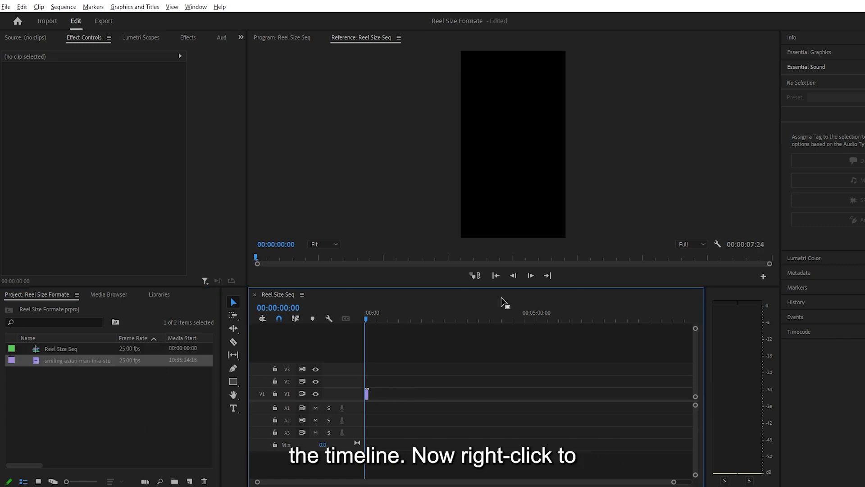
Scale the clip on V1 to the frame size and play the sequence back.
key(=)
key(=)
key(=)
right_click(441, 395)
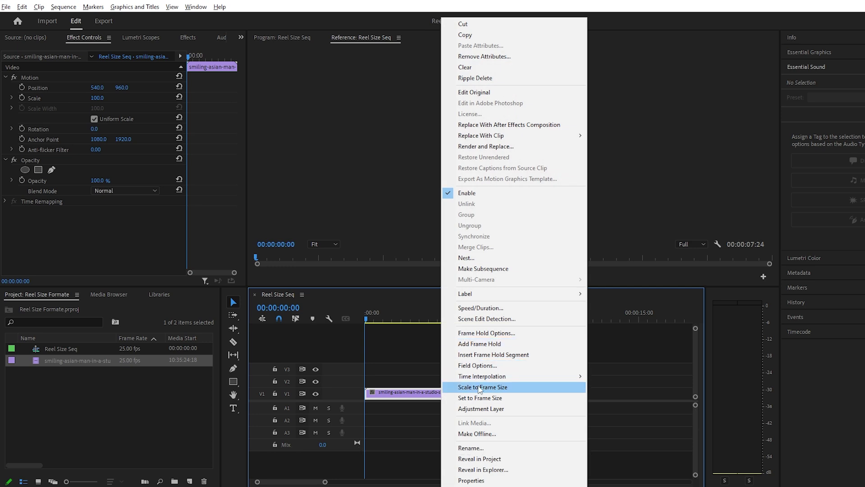
click(479, 389)
click(386, 332)
key(space)
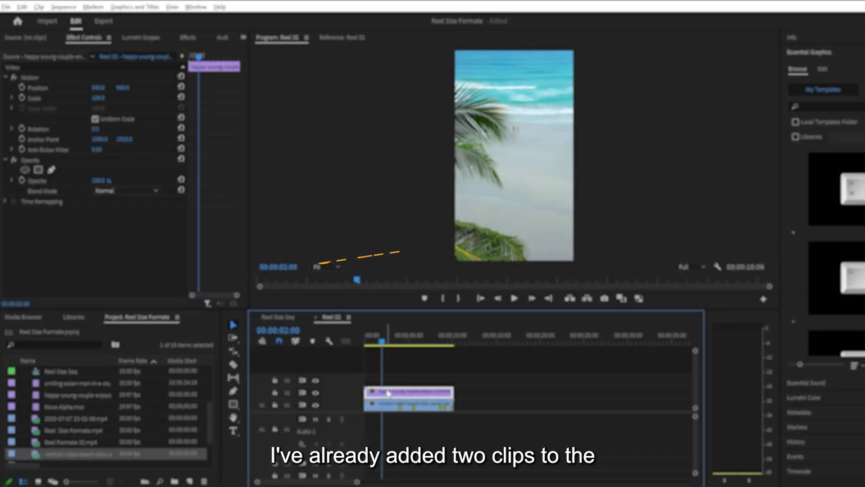
Toggle the V2 couple clip off and on in Reel 02 to check the clip beneath, returning the playhead to the start.
key(shift+e)
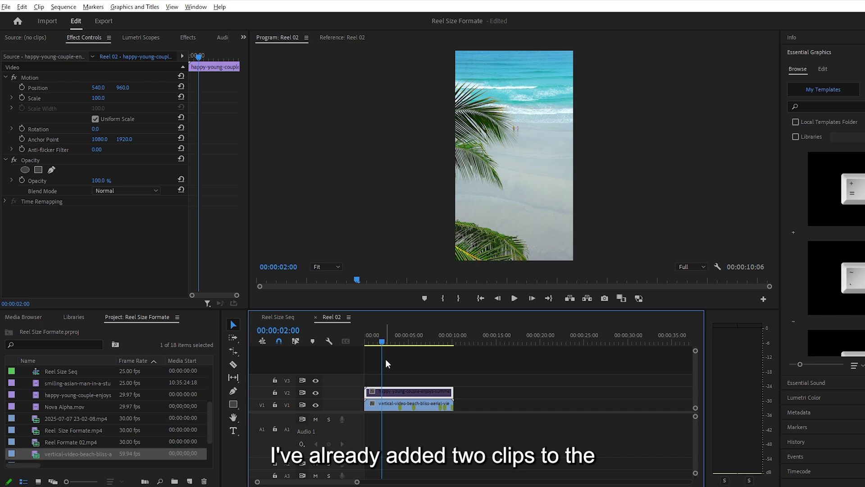
drag(382, 343, 364, 342)
key(shift+e)
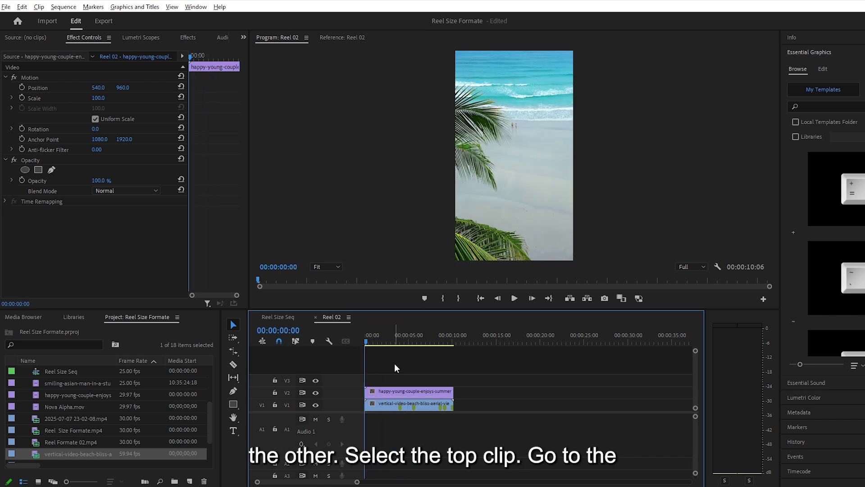
Find the Radial Wipe video effect and apply it to the couple clip on V2.
click(394, 364)
click(394, 393)
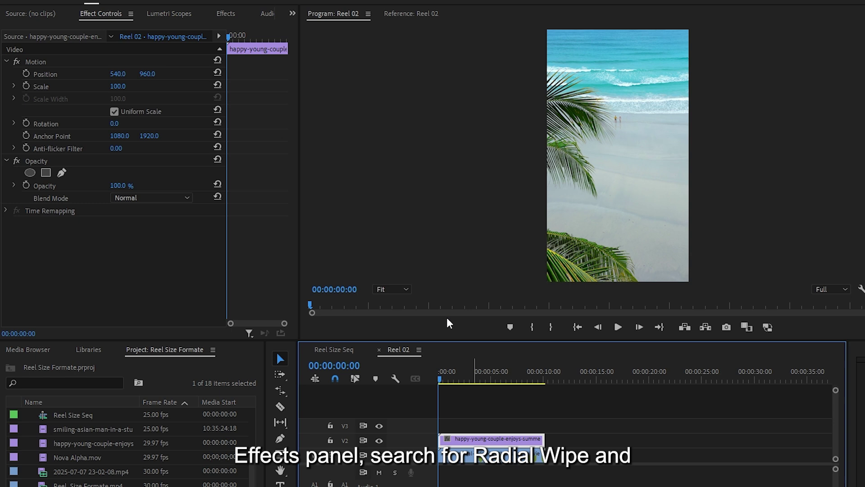
click(217, 18)
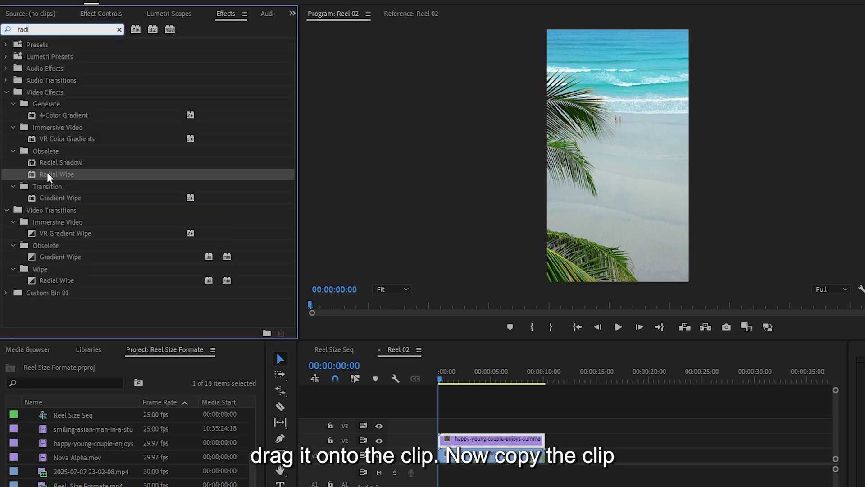
click(481, 442)
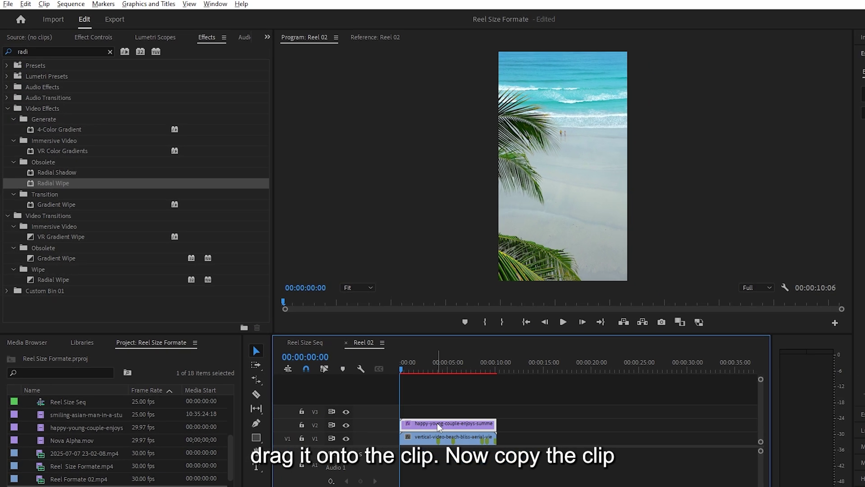
Copy the V2 clip's attributes and paste them, including Radial Wipe, onto the beach clip on V1.
drag(496, 419, 482, 433)
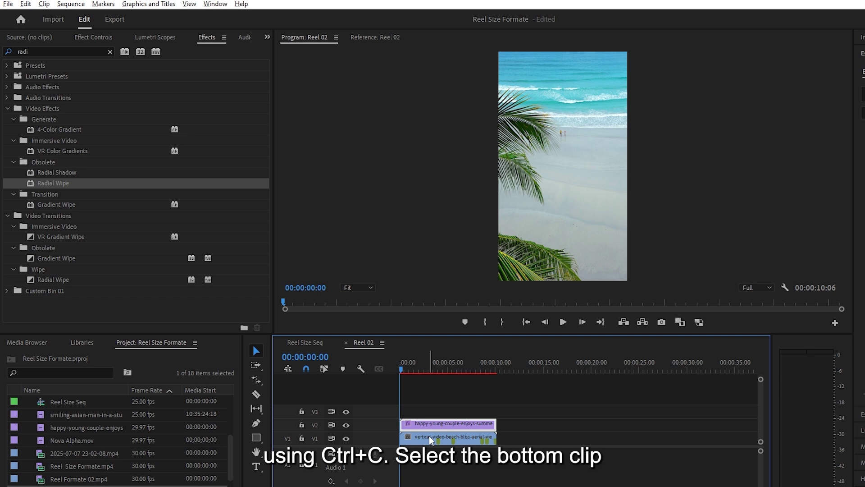
key(ctrl+alt+v)
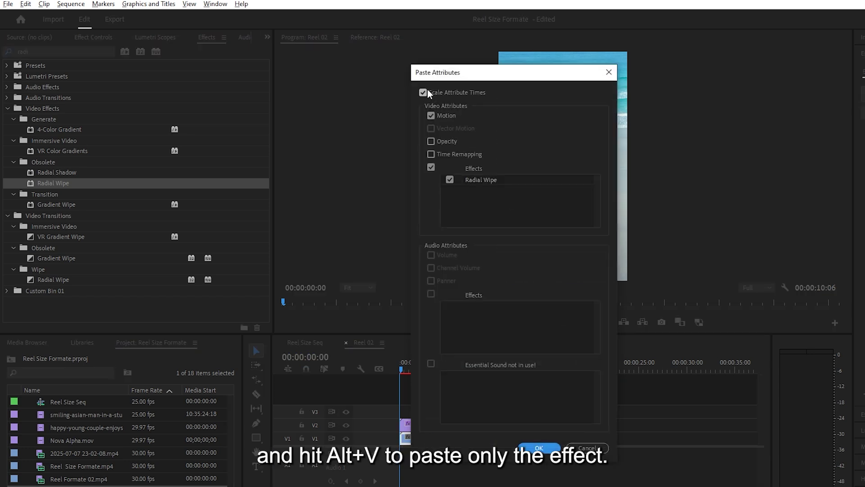
click(539, 448)
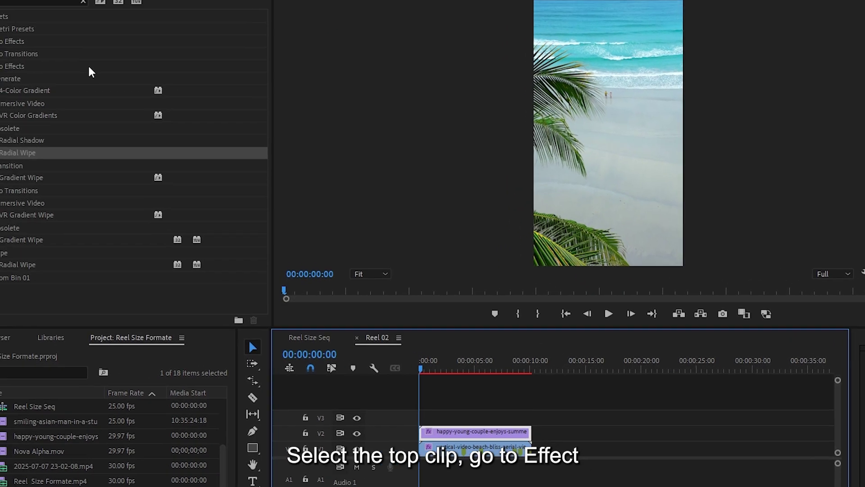
Set the V2 clip's Radial Wipe to 50% Transition Completion and a Start Angle of 50.
click(47, 0)
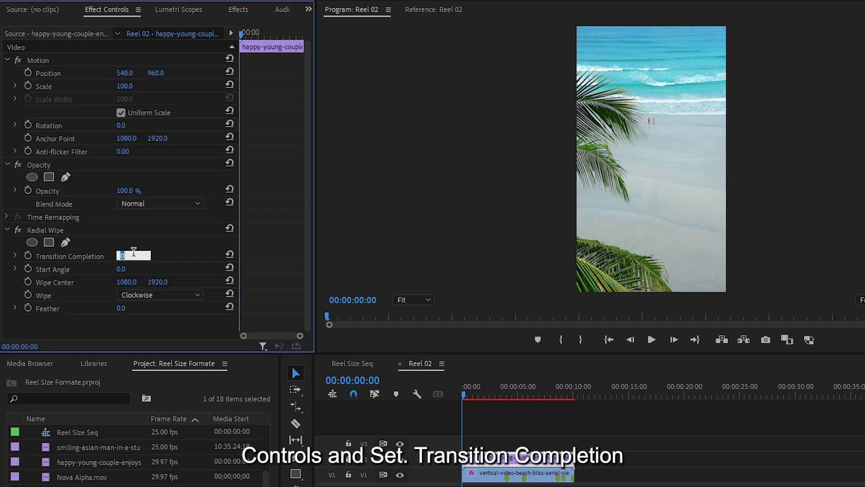
text(50)
key(Return)
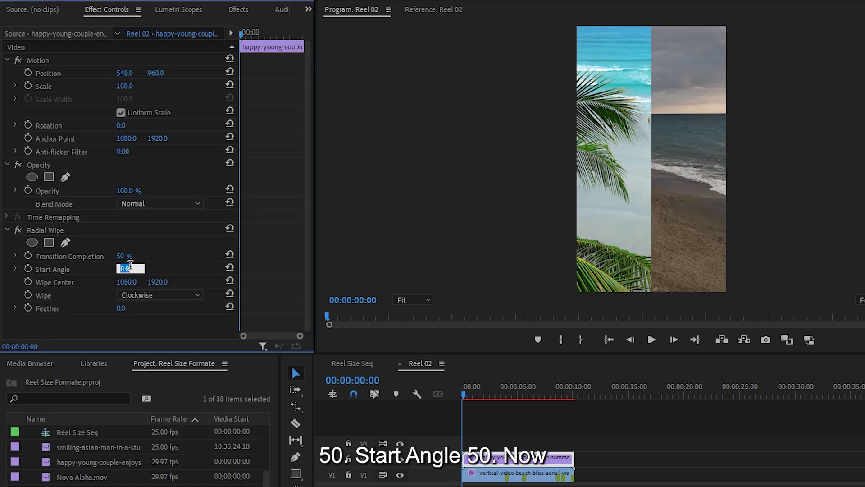
text(50)
key(Return)
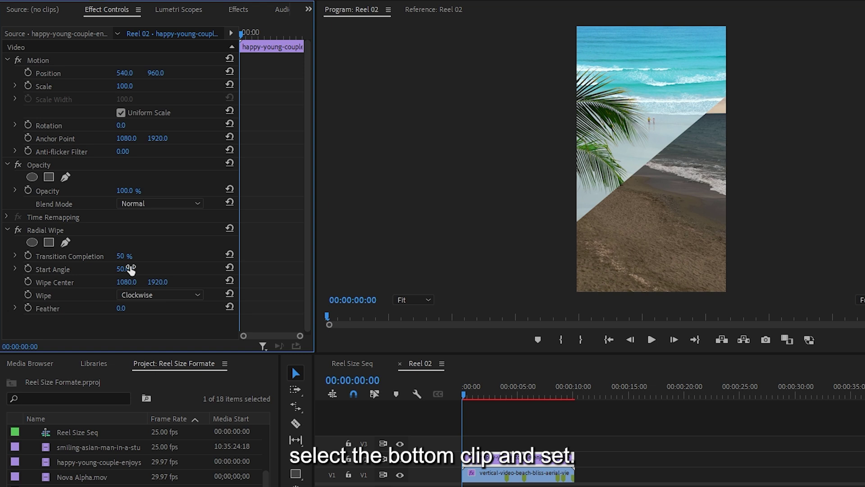
Set the V1 beach clip's Radial Wipe to 50% Transition Completion and a Start Angle of 230.
click(512, 477)
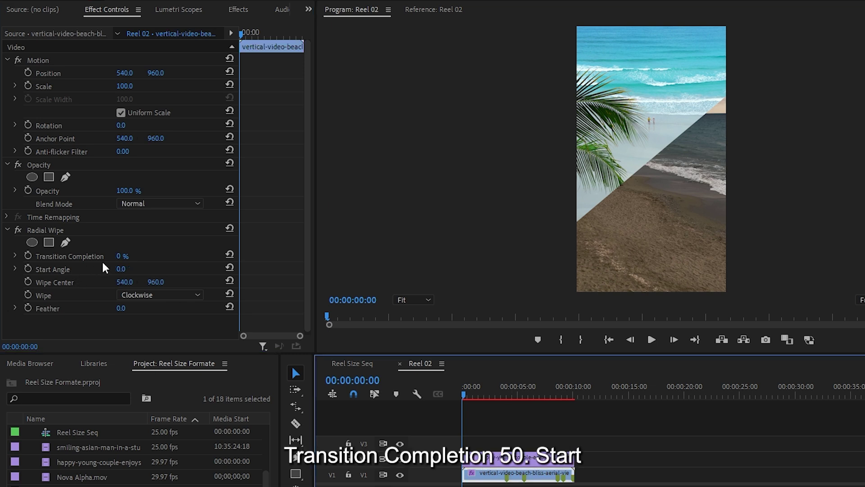
click(119, 257)
text(50)
key(Return)
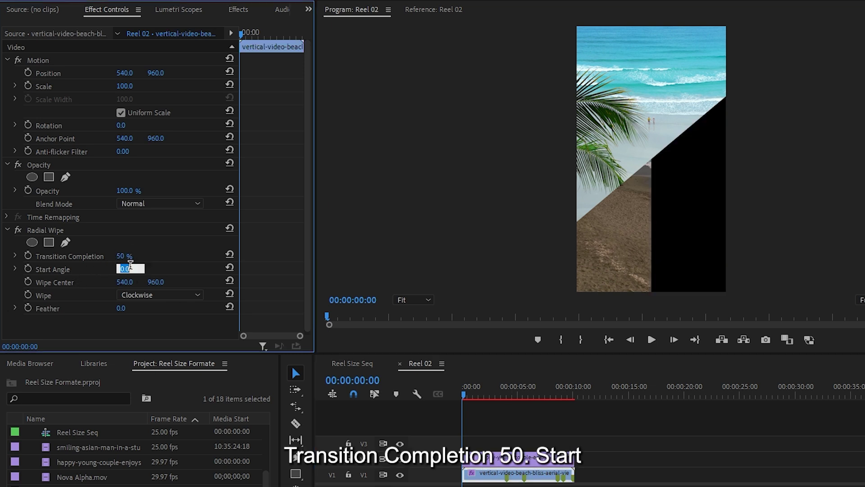
click(130, 269)
text(230)
key(Return)
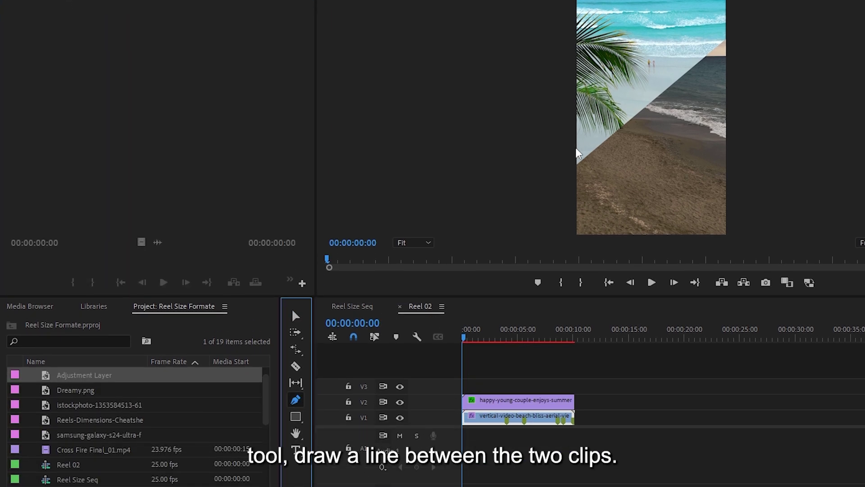
Draw a diagonal line along the split with the Pen tool, give it a white stroke and adjust the stroke width.
click(577, 163)
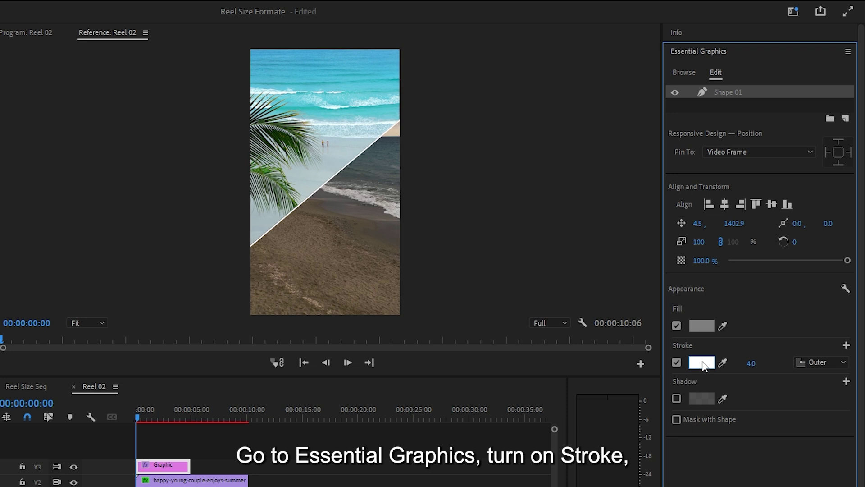
drag(751, 363, 754, 363)
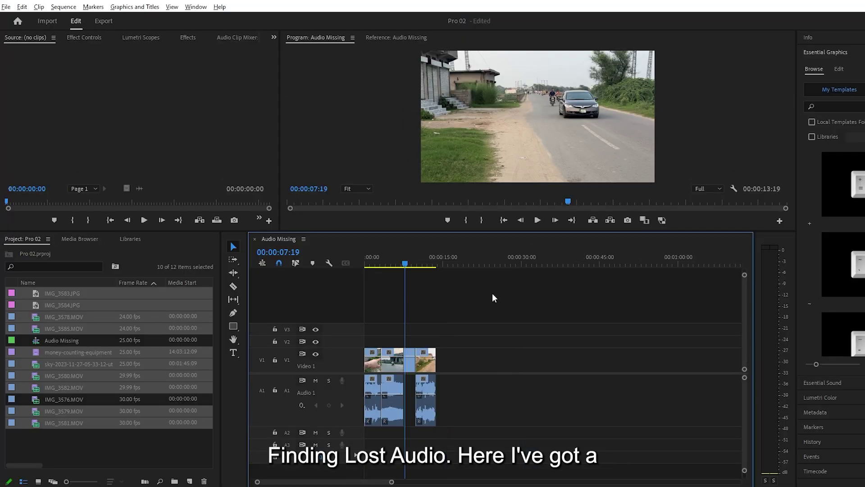
Inspect the clip without audio in the Audio Missing sequence, moving the playhead to 00:00:08:08.
key(=)
key(=)
key(=)
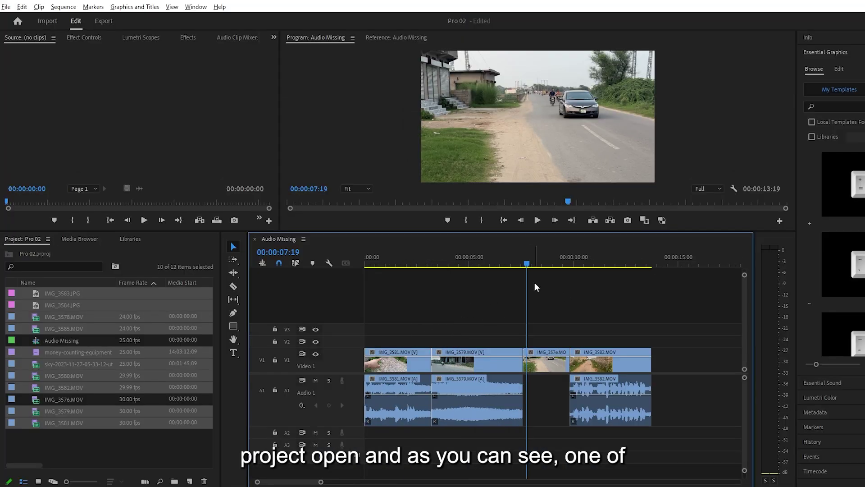
drag(561, 267, 587, 265)
key(equal)
key(minus)
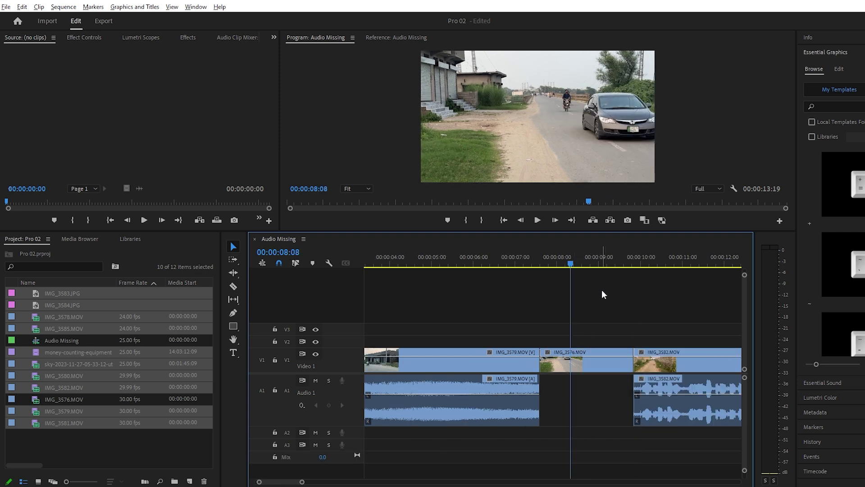
Reveal the IMG_3576.MOV timeline clip in the project and open it in an enlarged Source Monitor.
right_click(579, 368)
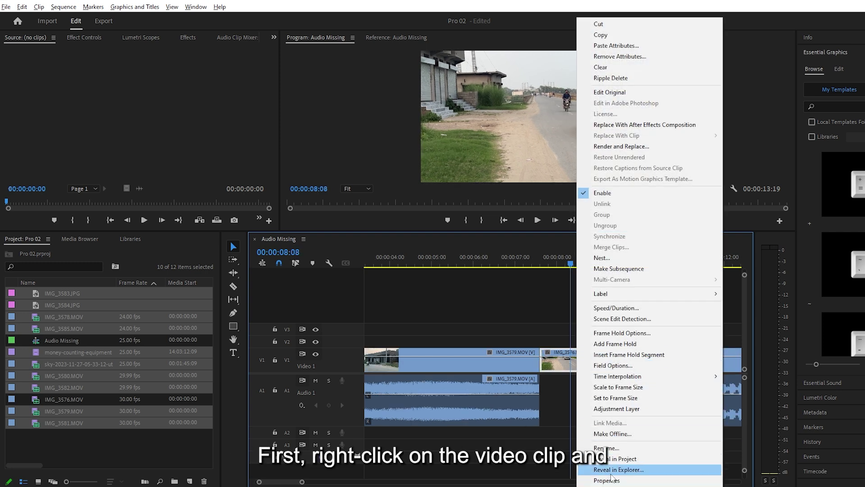
click(613, 459)
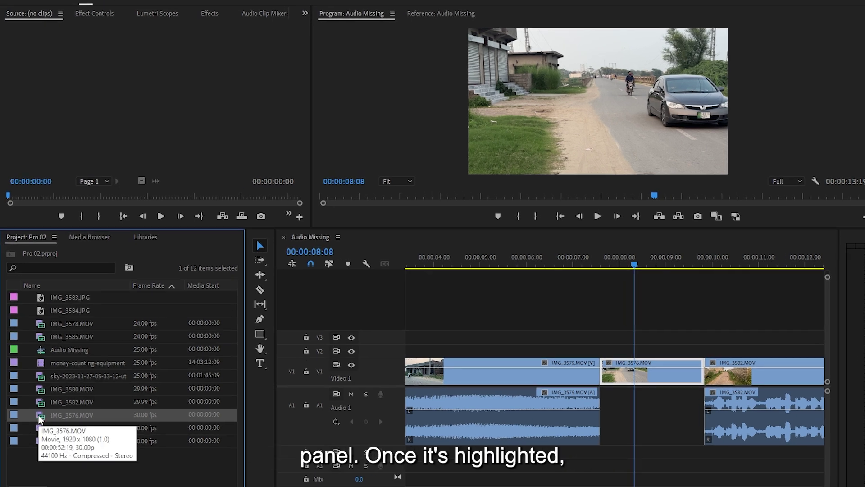
double_click(39, 414)
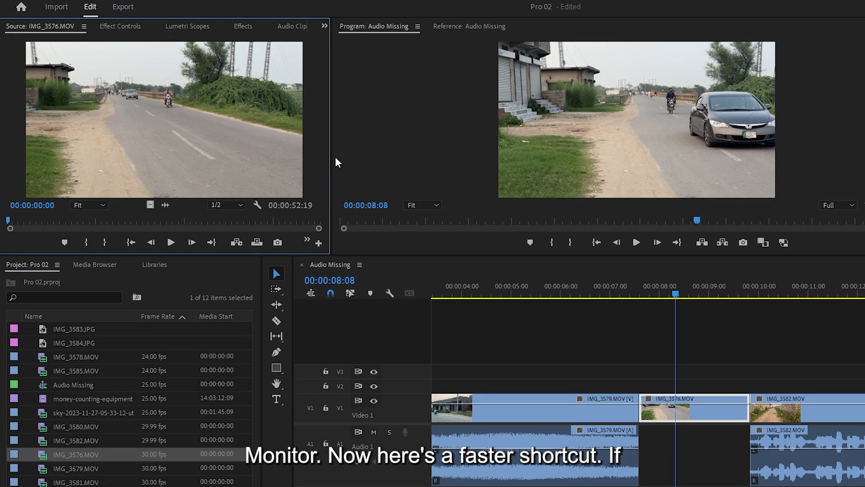
drag(331, 160, 449, 163)
drag(410, 256, 394, 305)
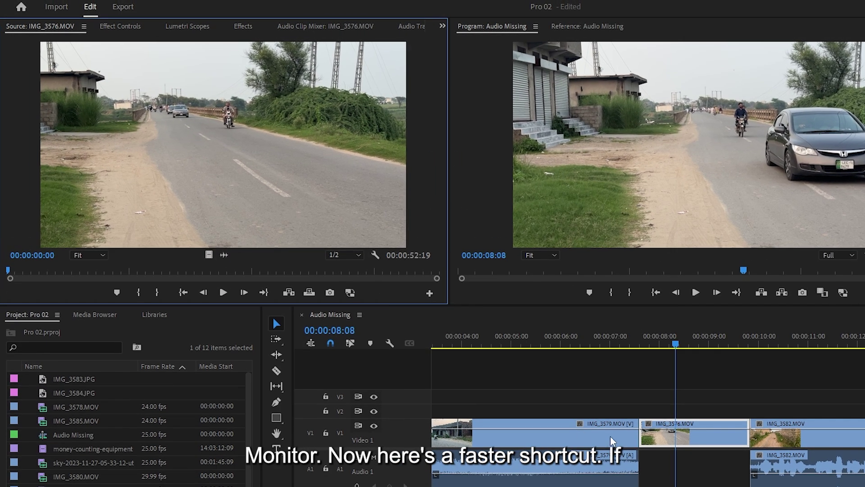
Match the frame at 00:00:08:02 in the Source Monitor and place only IMG_3576.MOV's audio on A1 beneath its video clip.
drag(701, 380, 669, 458)
key(f)
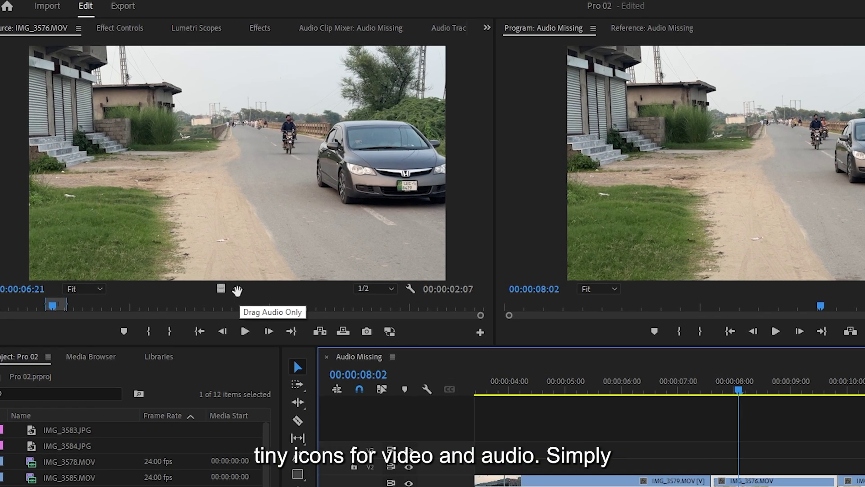
click(237, 290)
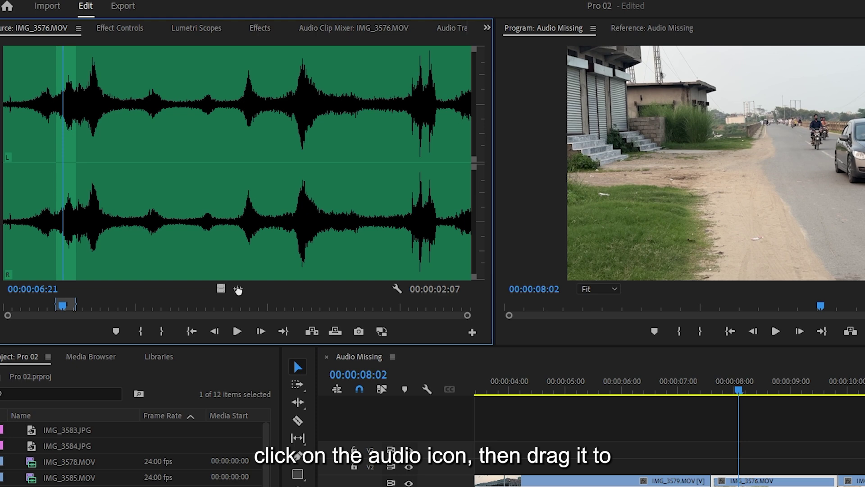
drag(239, 290, 603, 453)
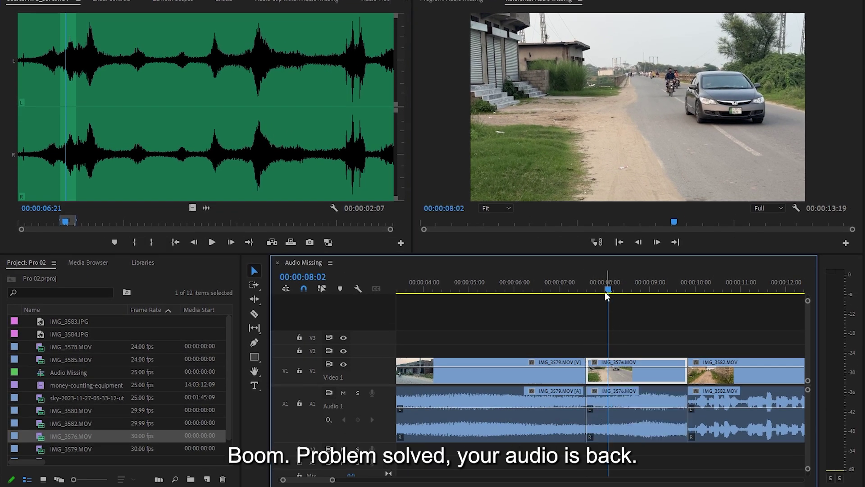
Play the Audio Missing sequence across the IMG_3576.MOV clip to check its audio, then move the playhead back.
drag(605, 292, 590, 290)
key(space)
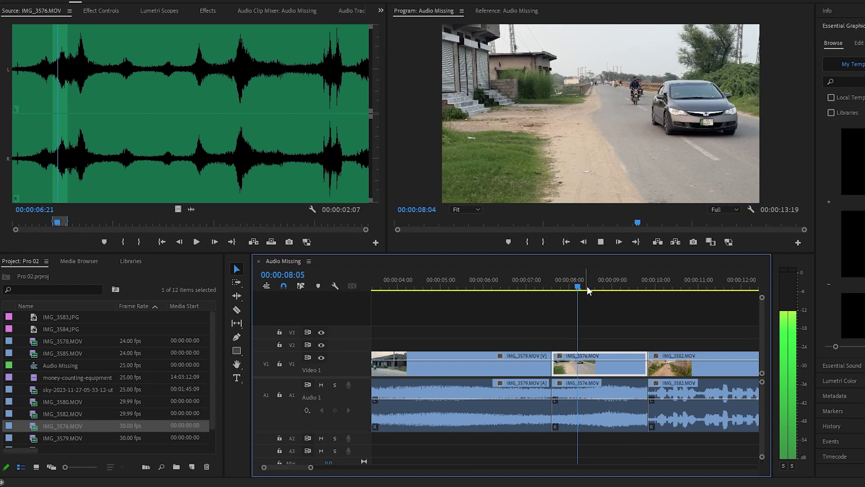
key(space)
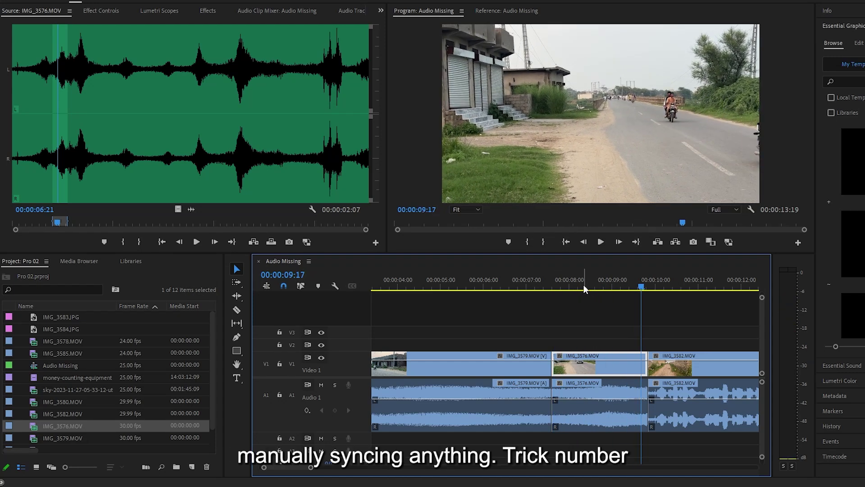
click(569, 285)
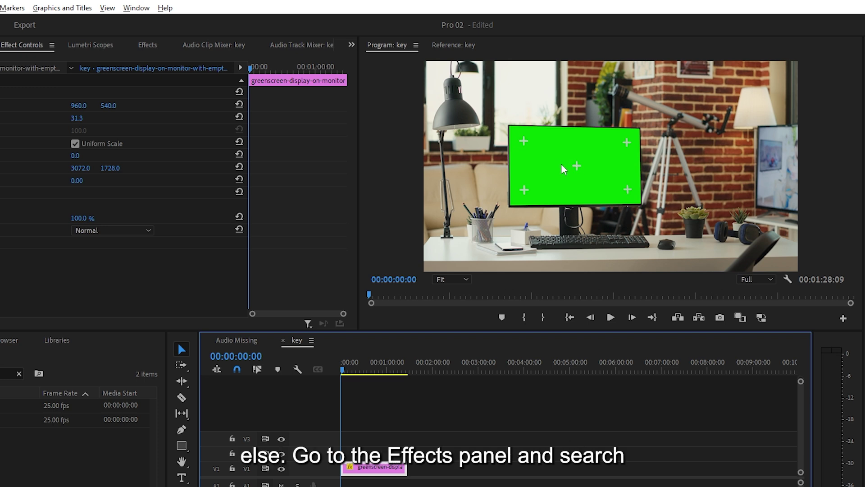
Search the effects for "key" and apply Ultra Key to the green-screen monitor clip on V1 of the key sequence.
click(144, 47)
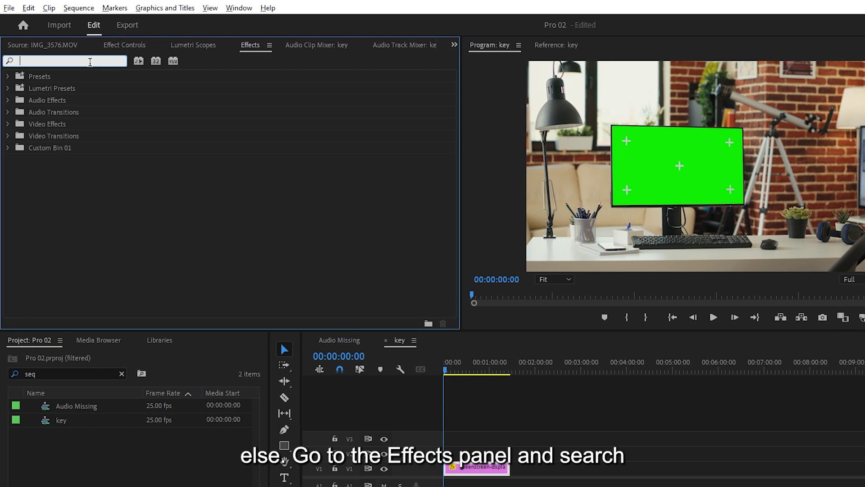
text(key)
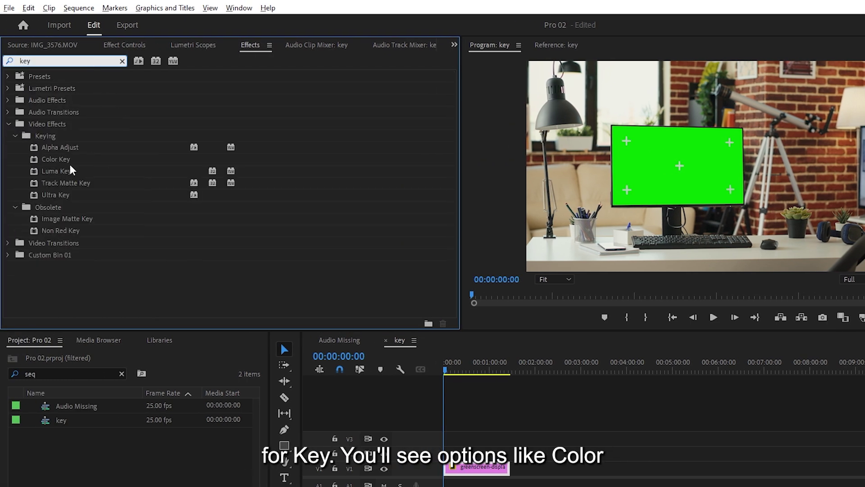
click(56, 158)
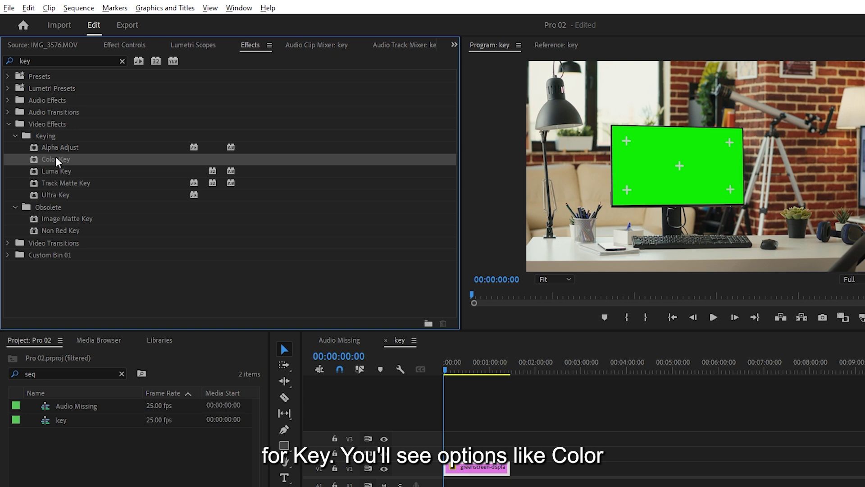
click(59, 184)
click(60, 198)
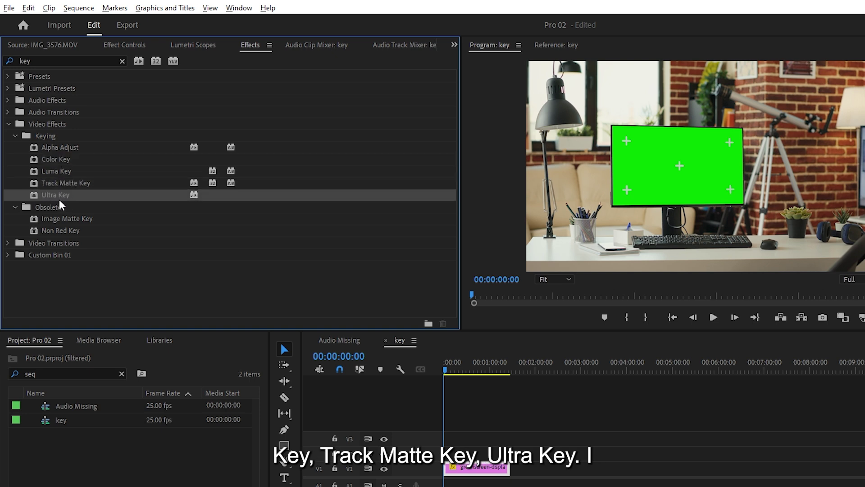
drag(481, 465, 478, 472)
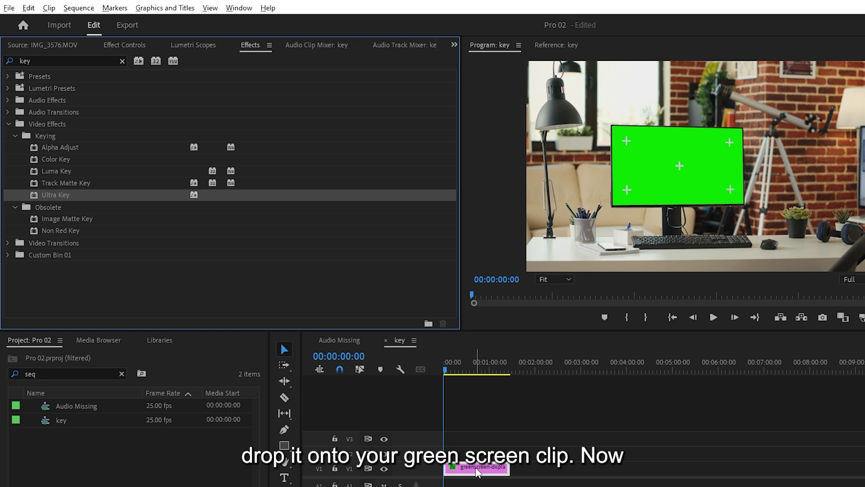
Set Ultra Key's Key Color by sampling the green area of the monitor screen.
click(124, 46)
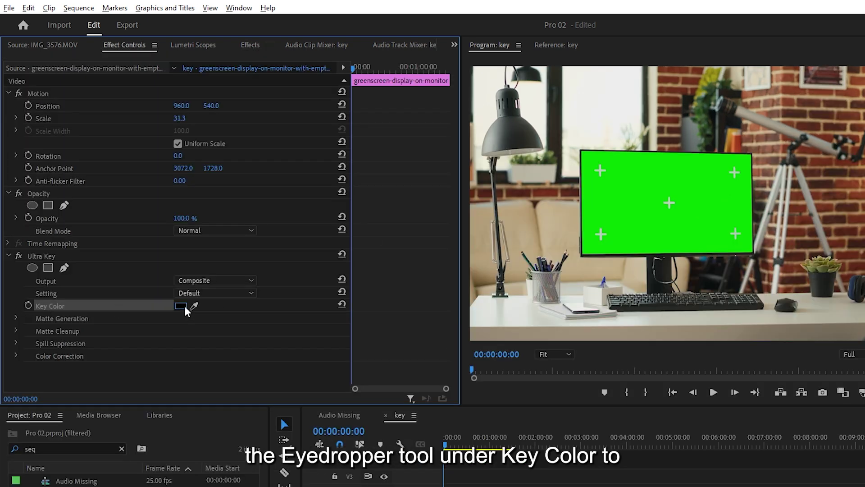
click(195, 306)
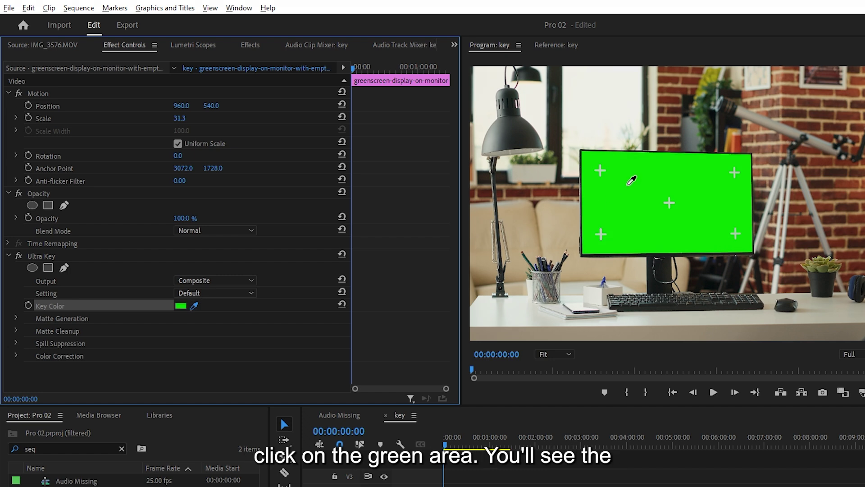
click(628, 184)
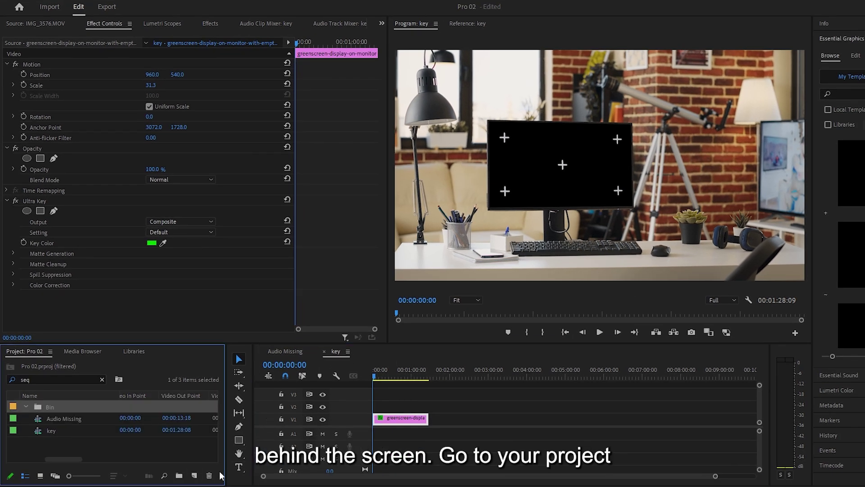
Create a new white Color Matte in the project and name it White Color.
click(194, 475)
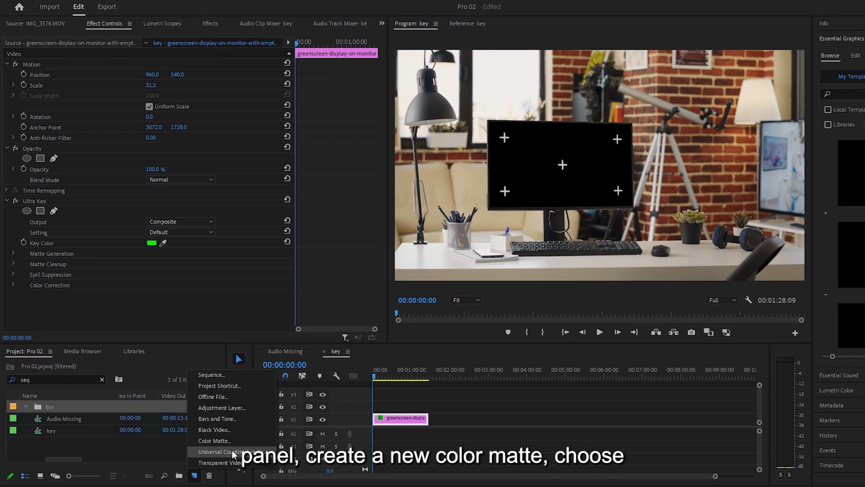
click(213, 440)
click(496, 276)
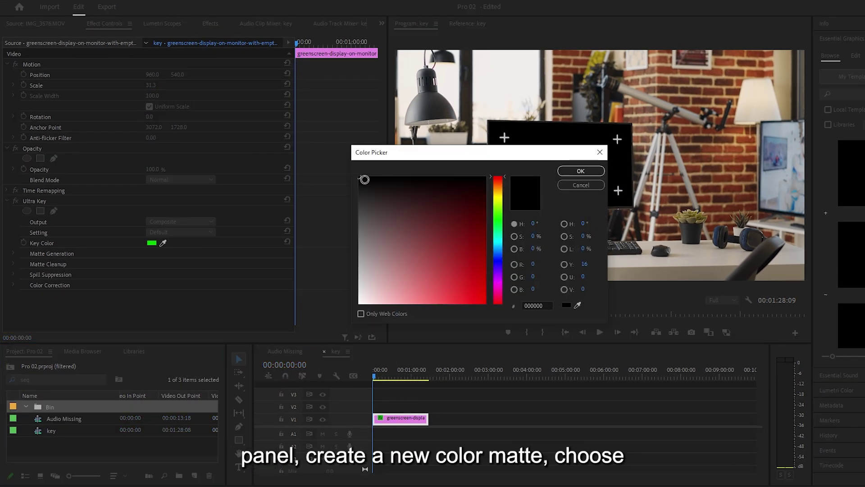
click(579, 170)
text(White Color)
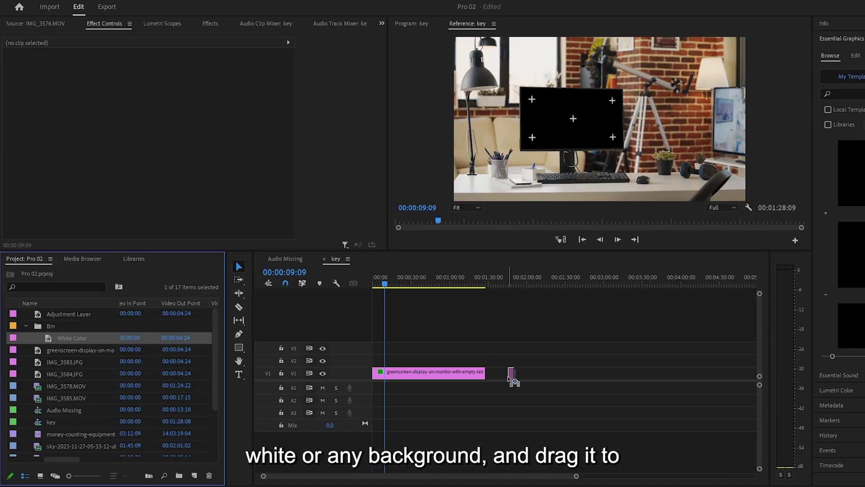
Place the White Color matte on V1 and move the keyed monitor clip above it on V2.
drag(512, 373, 545, 360)
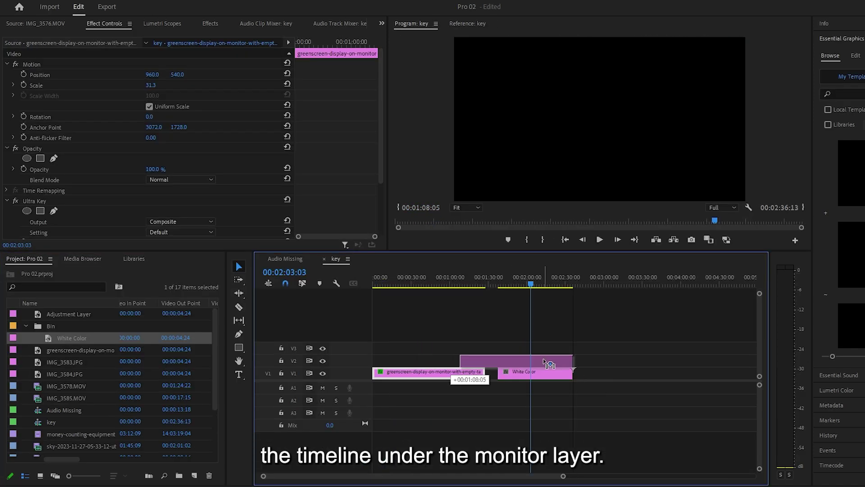
drag(545, 361, 544, 362)
drag(515, 251, 474, 367)
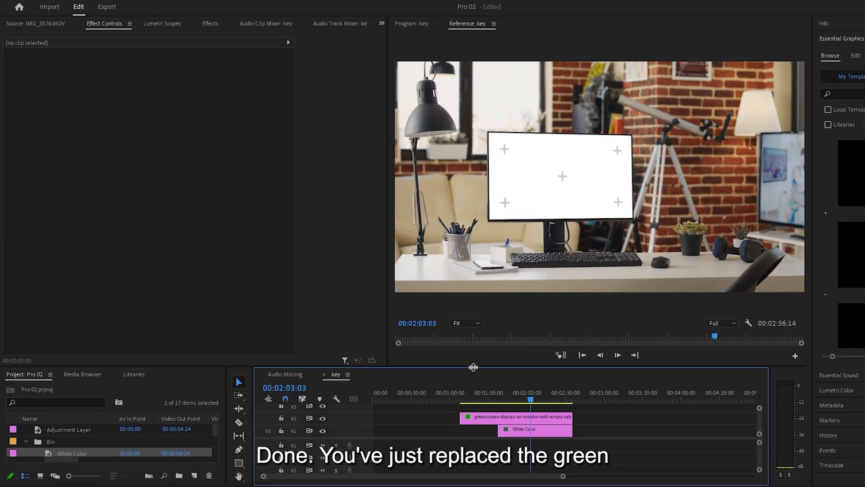
click(466, 323)
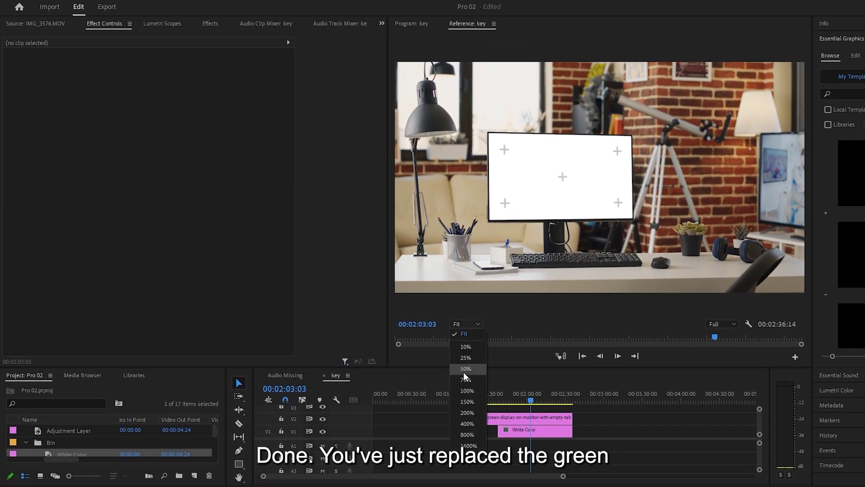
click(463, 372)
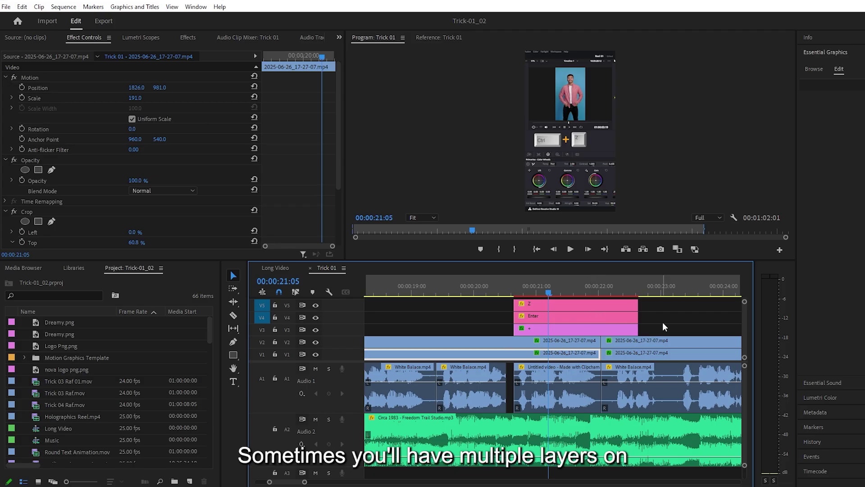
Select the three stacked graphic clips on V3, V4 and V5 of Trick 01 together, then clear the selection.
click(666, 321)
mouse_move(564, 283)
mouse_down()
mouse_move(580, 283)
mouse_move(571, 285)
mouse_up()
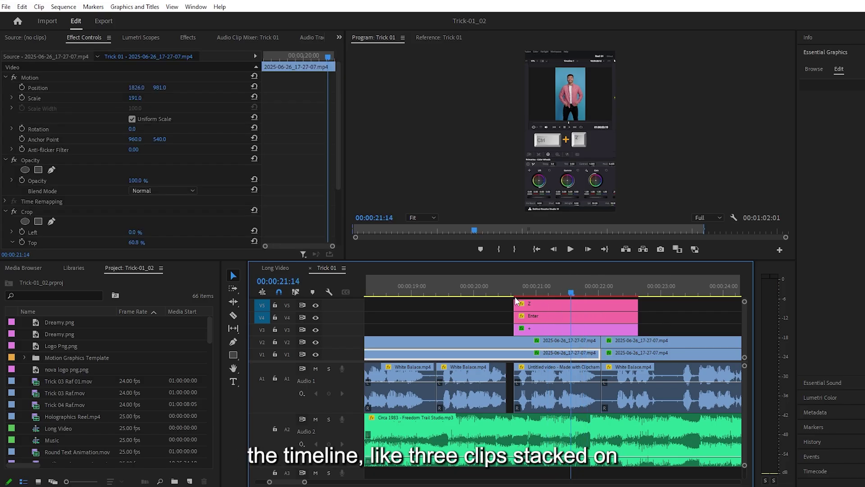
drag(657, 306, 546, 331)
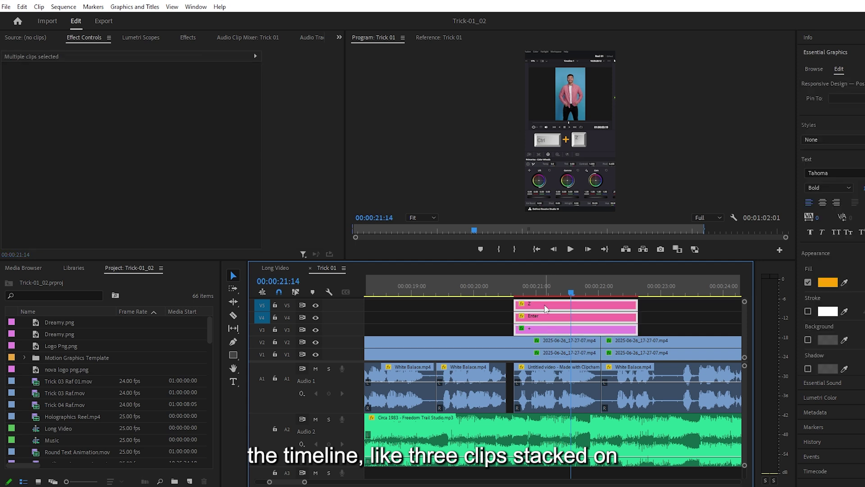
click(680, 309)
Select the V5, V4 and V3 graphic clips one by one, then clear the selection and reduce the video track heights.
click(628, 307)
click(617, 319)
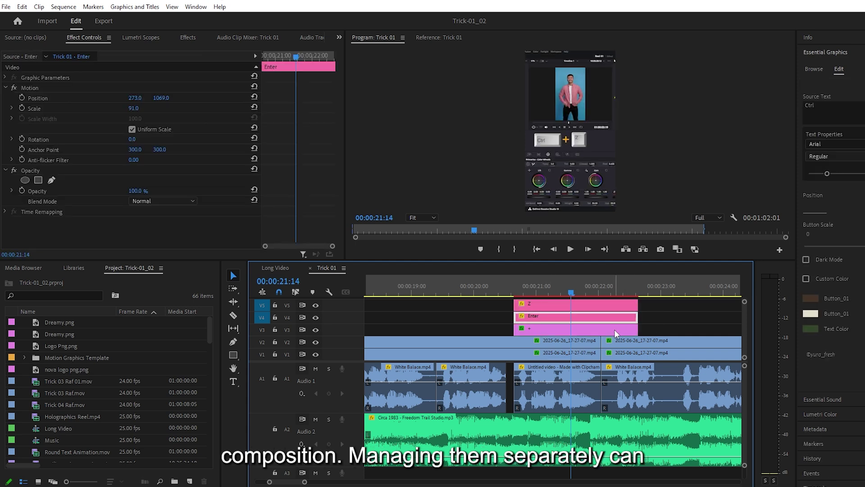
click(609, 330)
click(734, 306)
drag(744, 305, 745, 301)
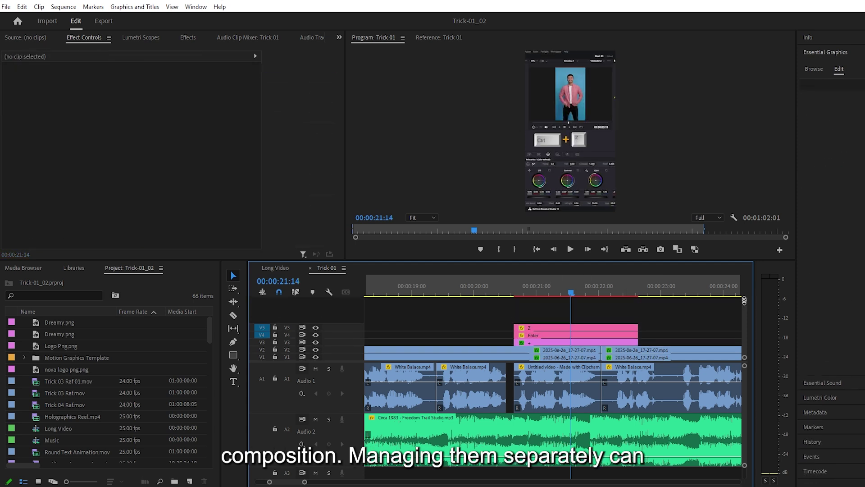
Nest the three stacked graphic clips on V3, V4 and V5 into one sequence named Ctrl+Z.
scroll(590, 317, down, 1)
drag(590, 313, 539, 329)
click(577, 315)
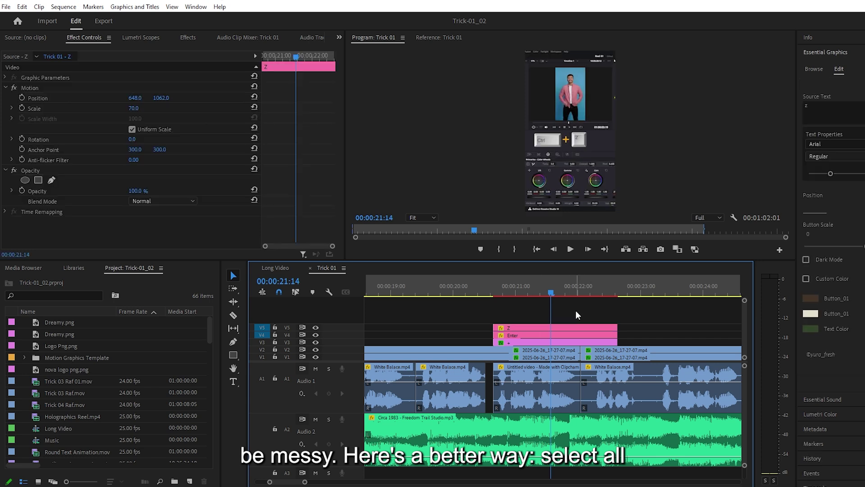
drag(637, 309, 543, 344)
right_click(571, 332)
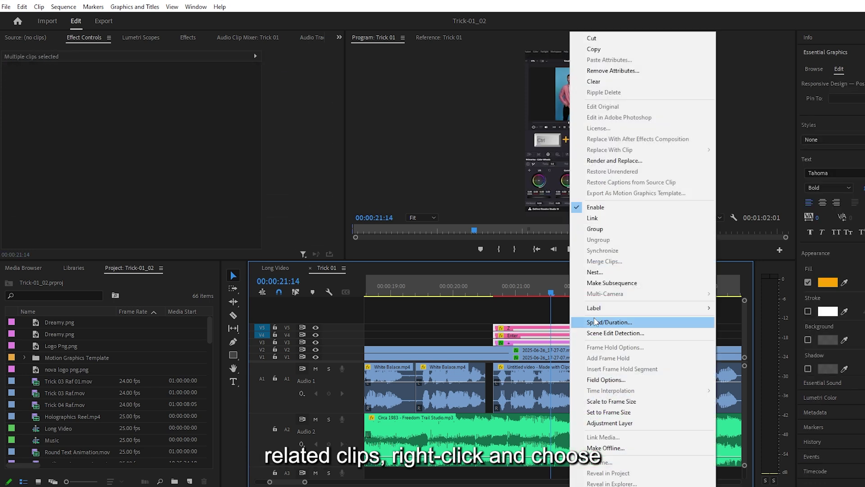
click(612, 272)
text(Ctr)
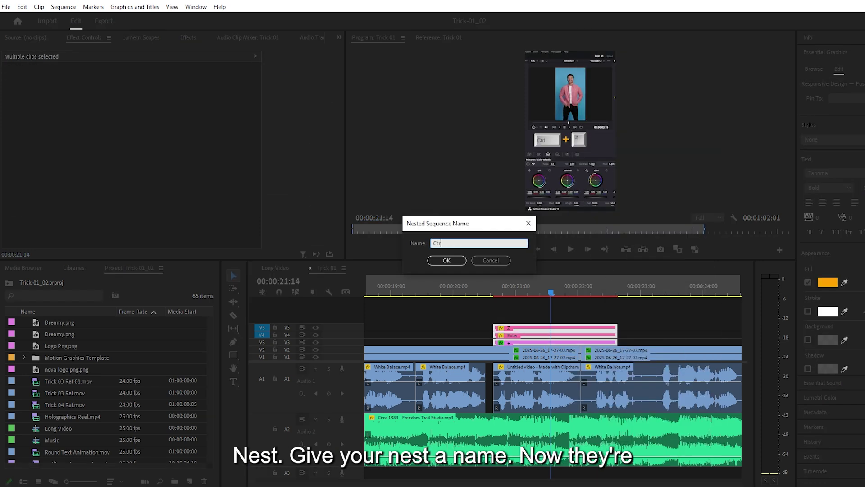
text(l+Z)
click(439, 262)
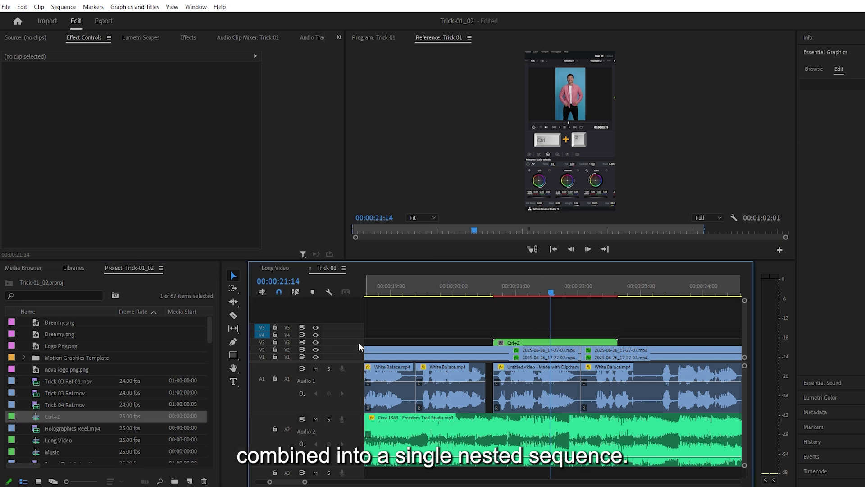
Increase the video track heights in Trick 01 and open the Ctrl+Z nest in its own timeline.
drag(745, 301, 745, 302)
click(577, 323)
drag(551, 290, 542, 275)
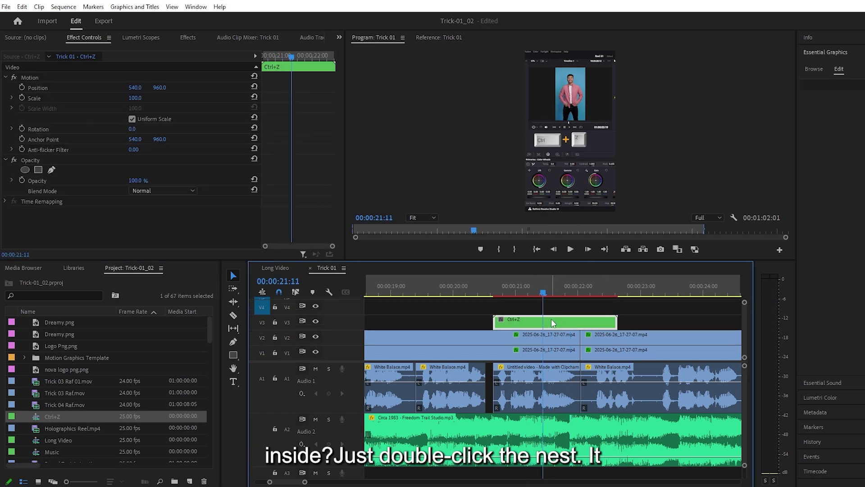
double_click(536, 320)
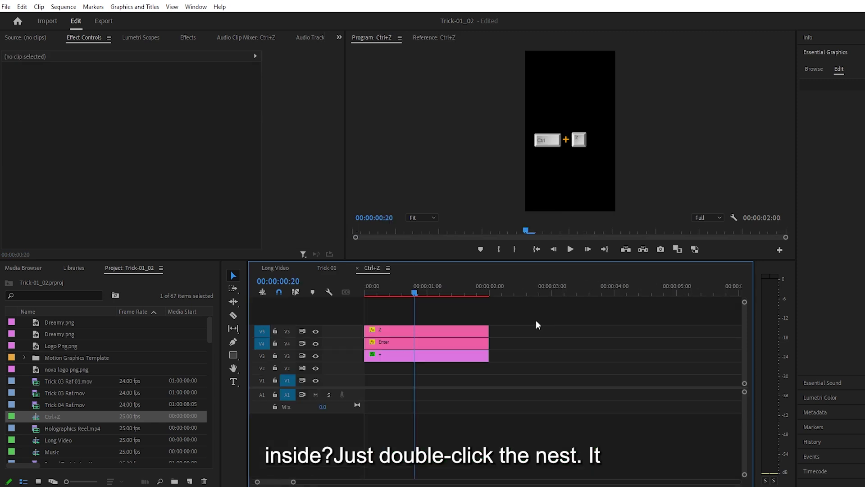
Inspect the V5, V4 and V3 graphic clips inside the Ctrl+Z nest one by one and return to the Trick 01 sequence.
mouse_move(418, 293)
mouse_down()
mouse_move(385, 291)
mouse_move(434, 293)
mouse_move(390, 294)
mouse_move(420, 294)
mouse_up()
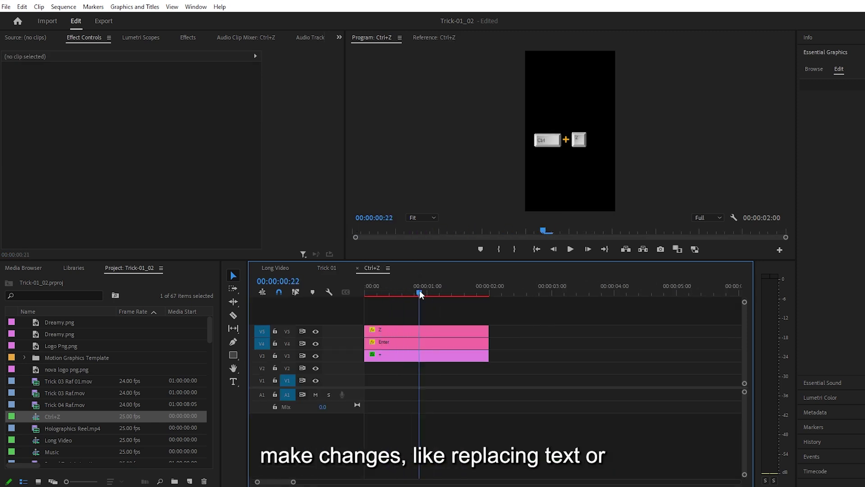
click(417, 332)
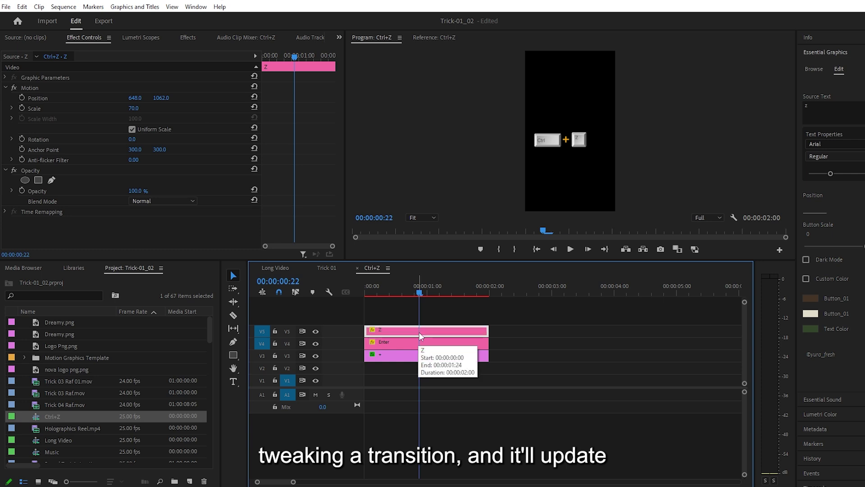
click(427, 342)
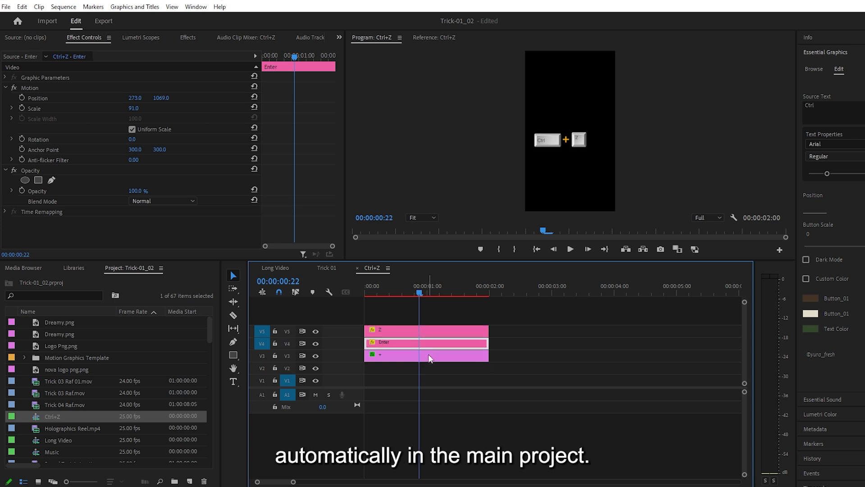
click(429, 356)
click(325, 268)
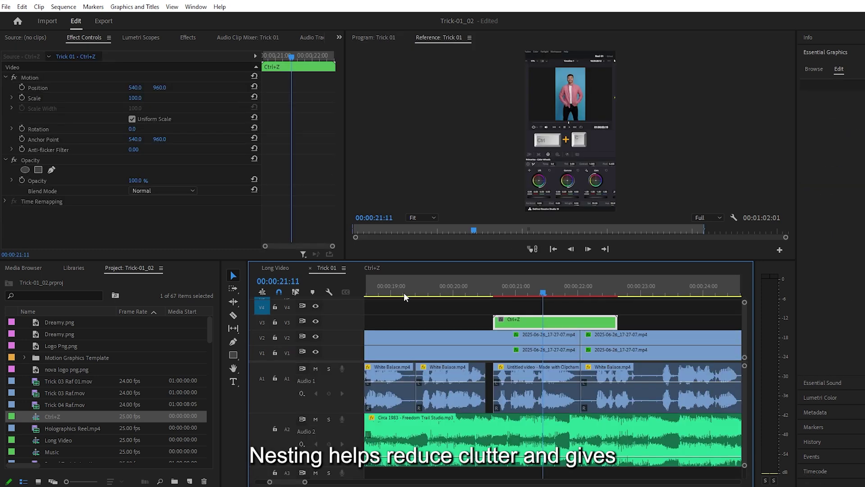